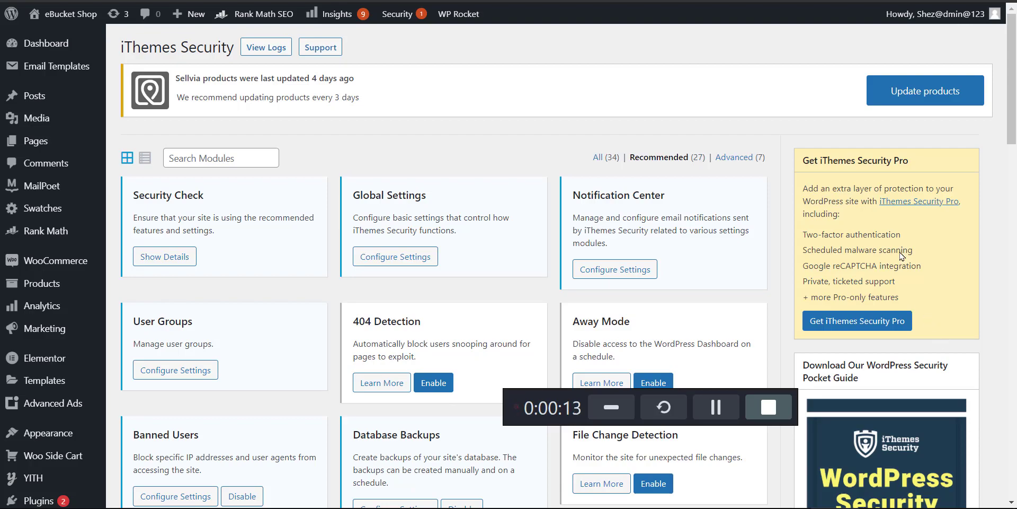
Step: Return to eBucket Shop's security modules page
left_click_drag(1008, 124, 988, 158)
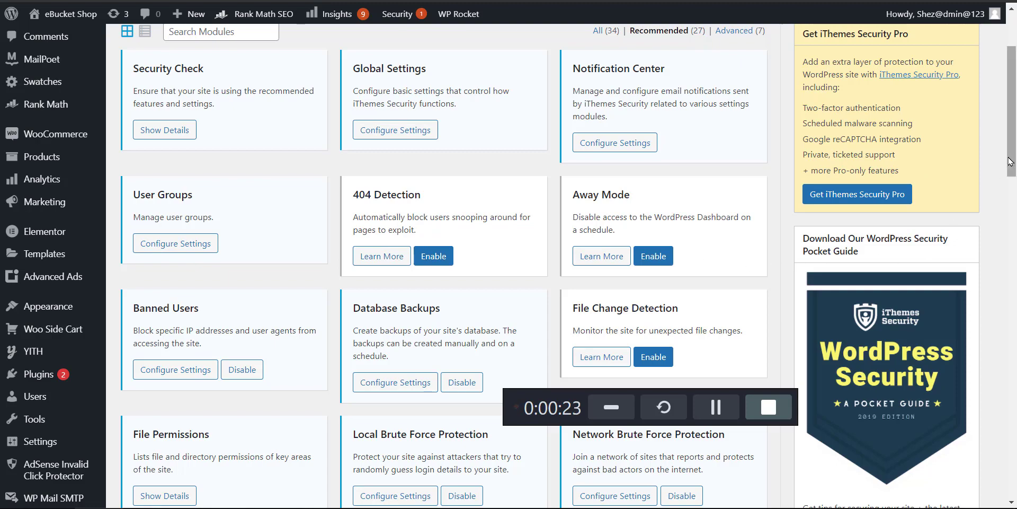
left_click_drag(1009, 159, 1007, 130)
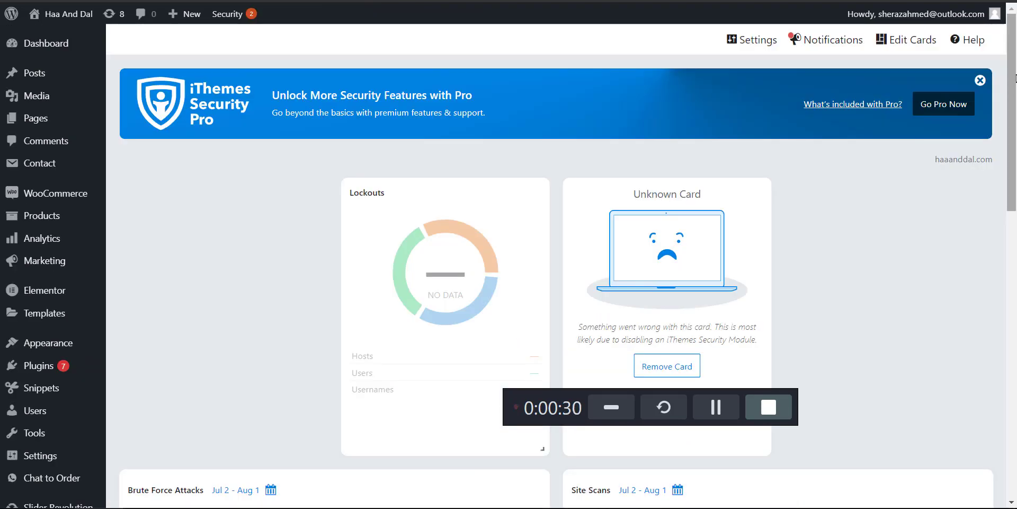
scroll(1015, 140, "down", 2)
scroll(1015, 139, "down", 5)
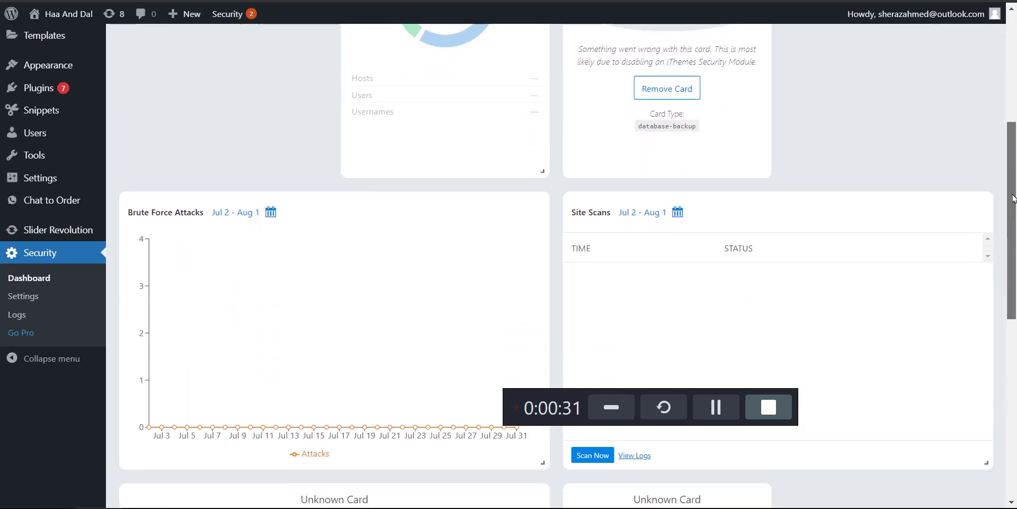
scroll(1015, 139, "up", 8)
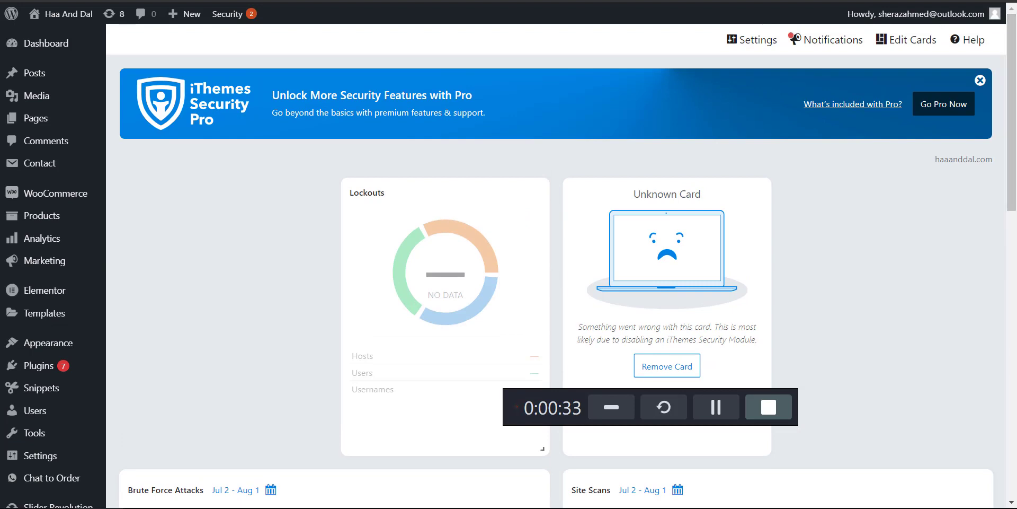
left_click(863, 0)
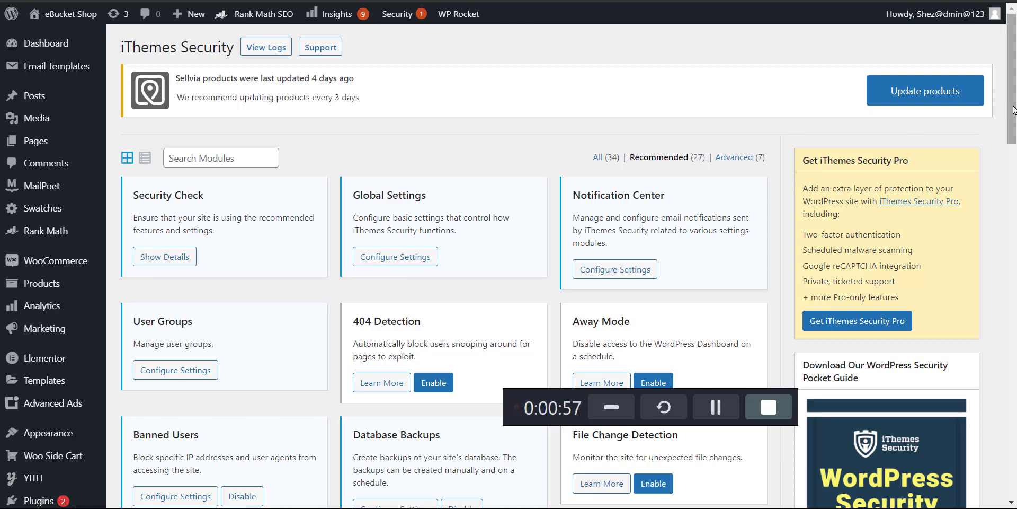
Step: From Installed Plugins, update iThemes Security from 7.9.1 to version 8.0.1
scroll(983, 325, "down", 15)
scroll(983, 324, "down", 1)
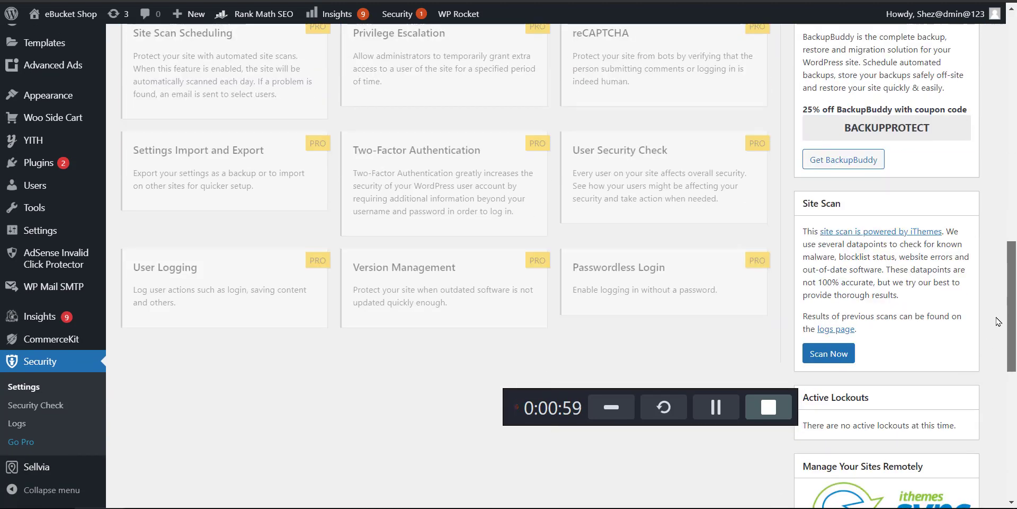
scroll(985, 265, "up", 15)
scroll(993, 151, "down", 2)
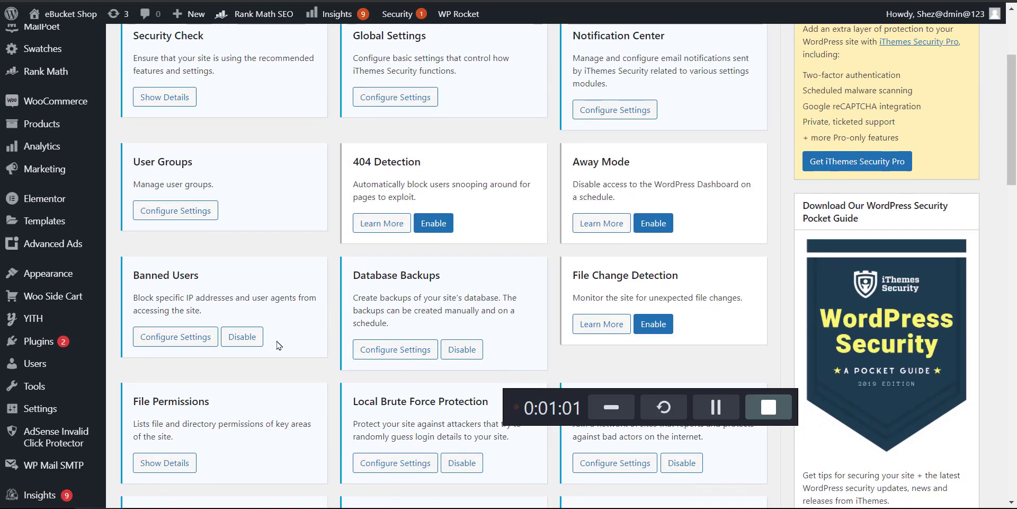
left_click(39, 341)
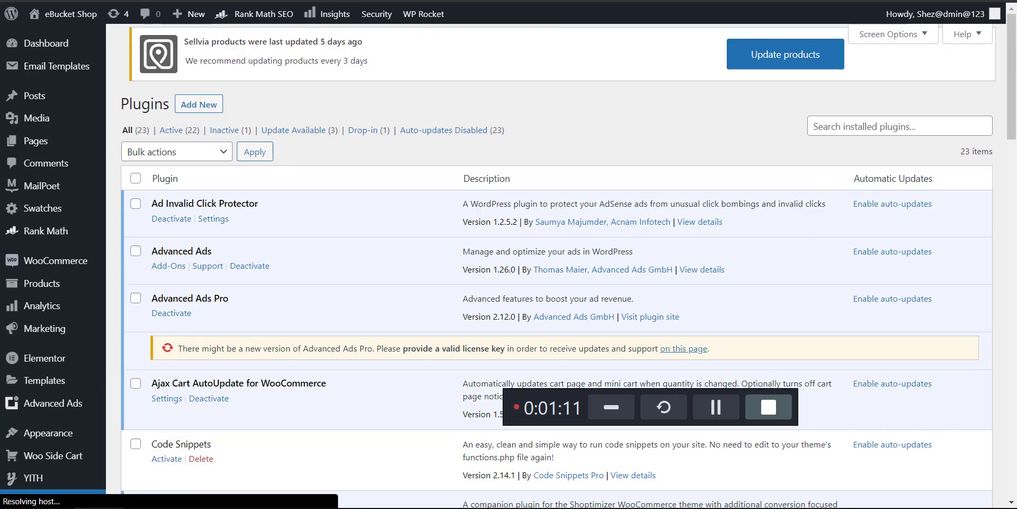
left_click_drag(1009, 109, 1010, 267)
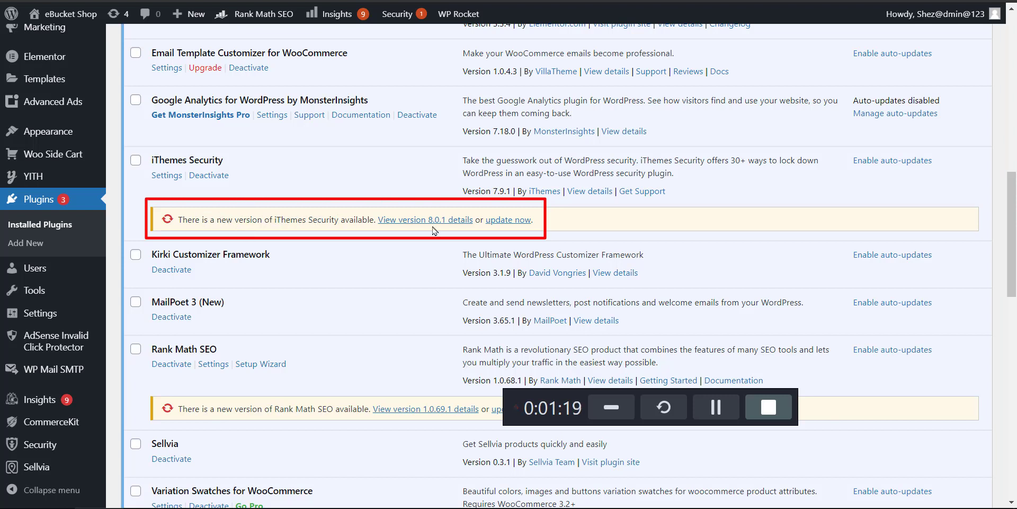
left_click(507, 220)
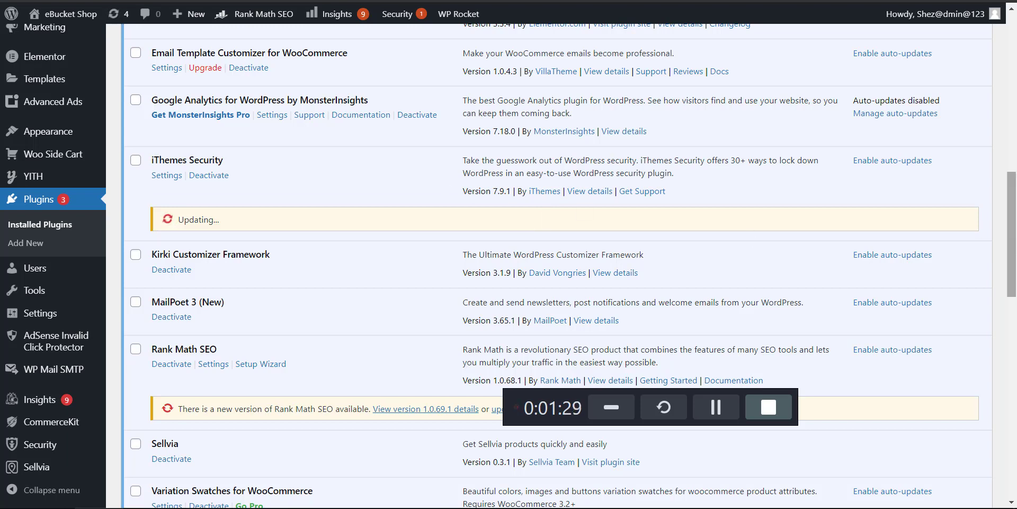
mouse_move(1009, 247)
left_mouse_down()
mouse_move(1014, 207)
mouse_move(1001, 380)
left_mouse_up()
scroll(1001, 379, "down", 3)
Step: In Security settings, view the Lockouts, Site Check and Utilities feature tabs in turn
left_click(17, 444)
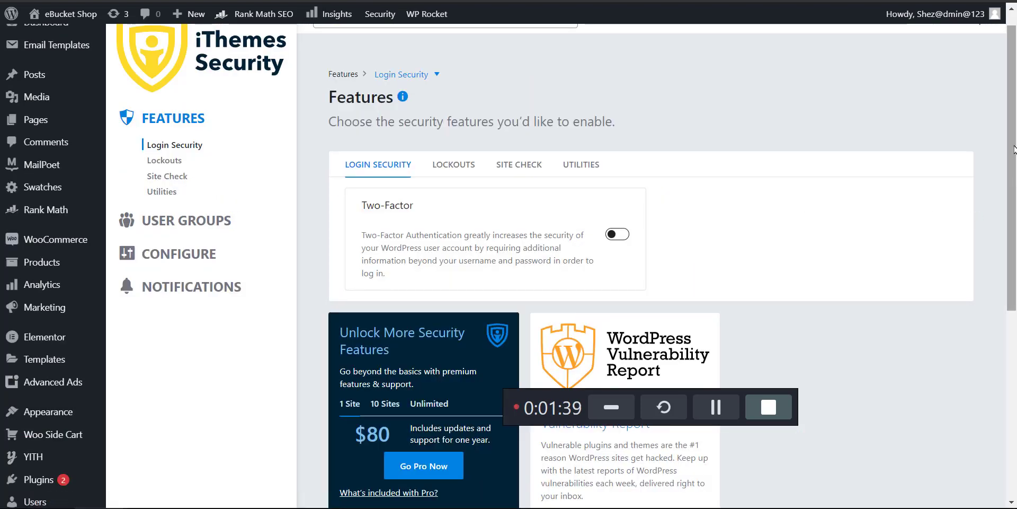
mouse_move(1013, 151)
left_mouse_down()
mouse_move(1001, 357)
mouse_move(1012, 99)
mouse_move(1015, 166)
left_mouse_up()
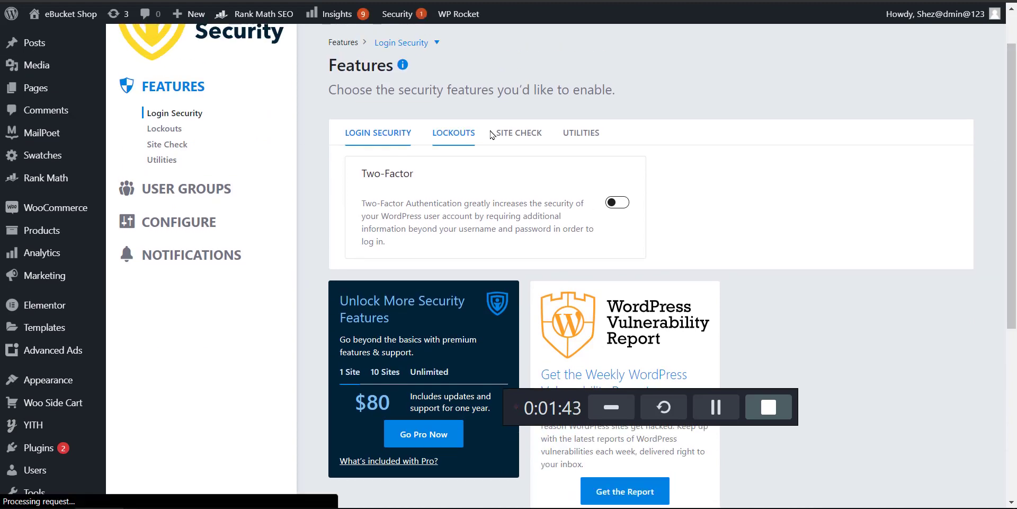
left_click(450, 133)
left_click(508, 164)
left_click(581, 165)
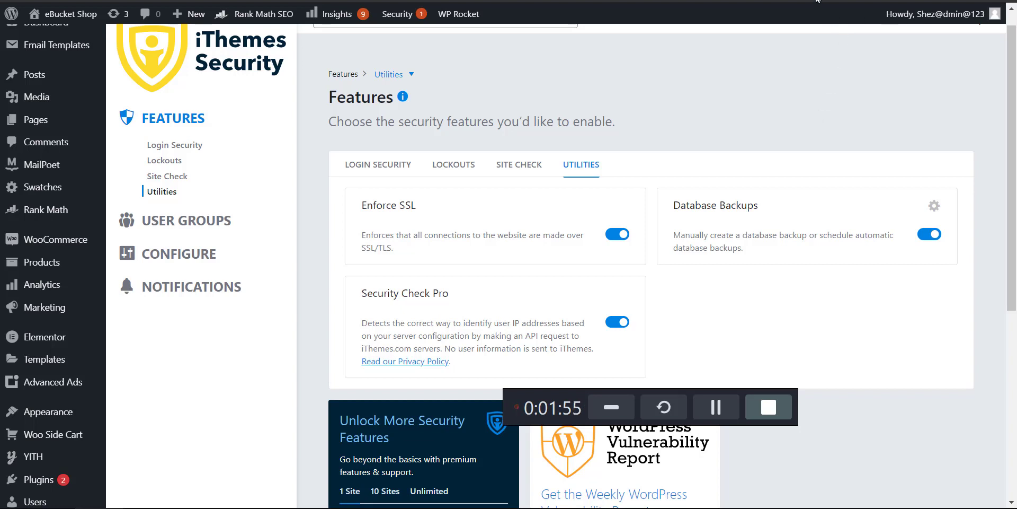
Step: Switch to the Haa And Dal site's dashboard and open its iThemes Security settings
key("ctrl+Tab")
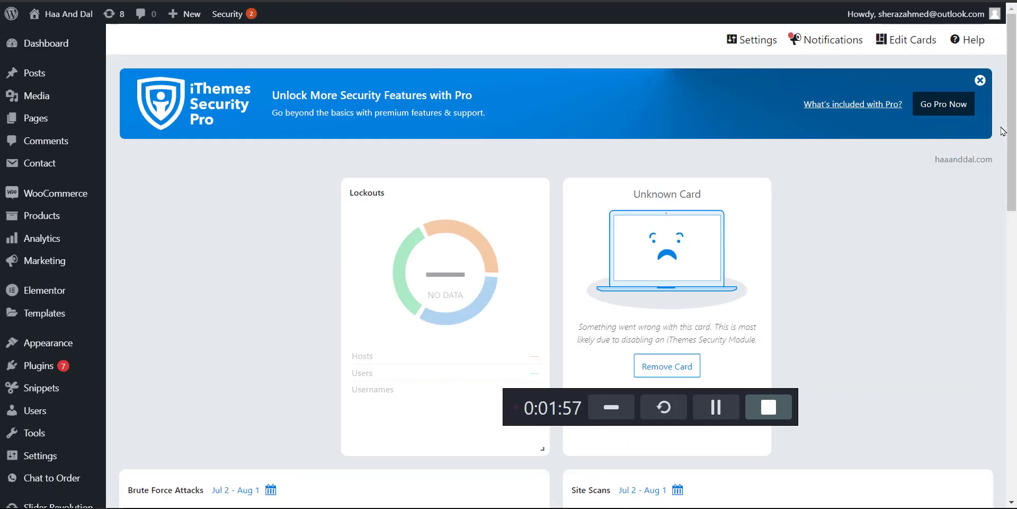
scroll(1013, 129, "down", 1)
scroll(980, 345, "down", 10)
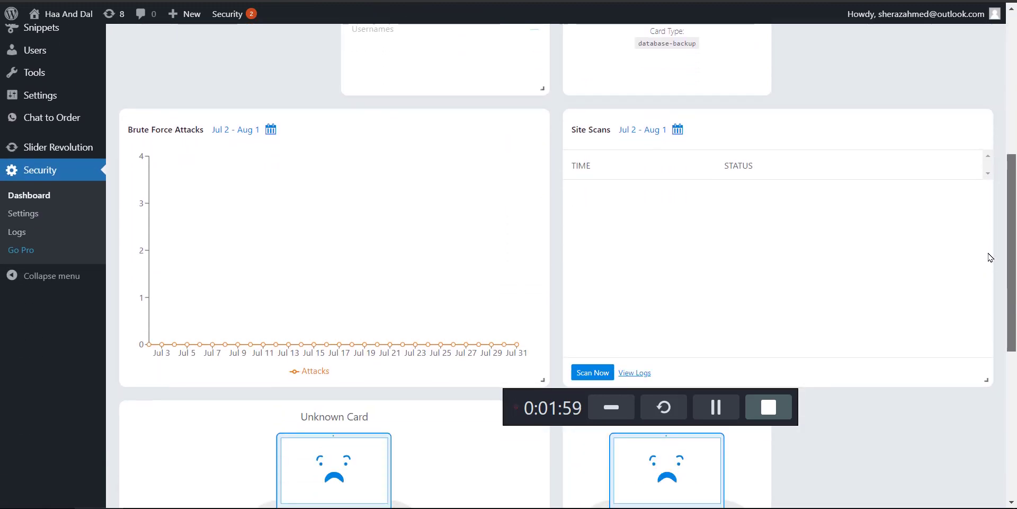
scroll(981, 345, "up", 10)
scroll(1000, 125, "up", 1)
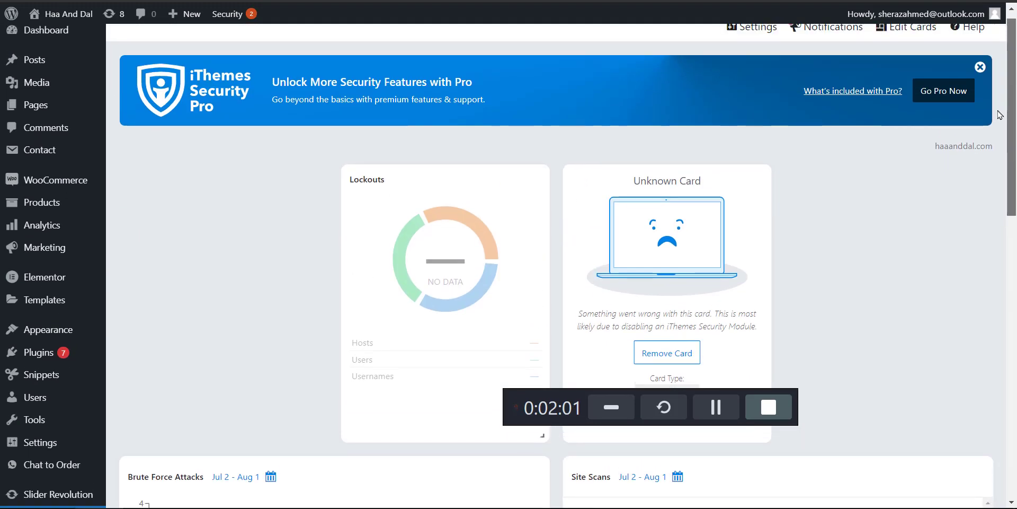
scroll(999, 113, "up", 1)
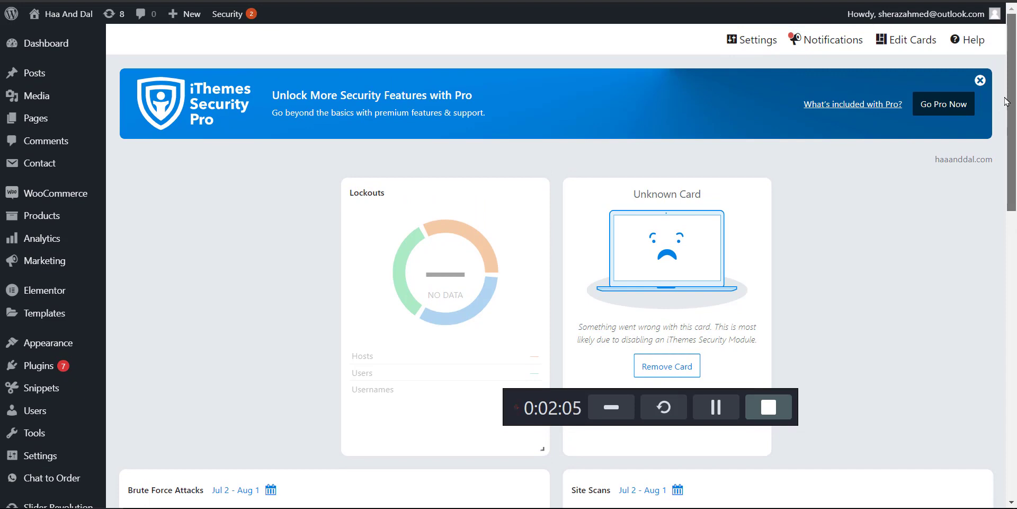
scroll(1002, 113, "down", 1)
scroll(1003, 120, "down", 4)
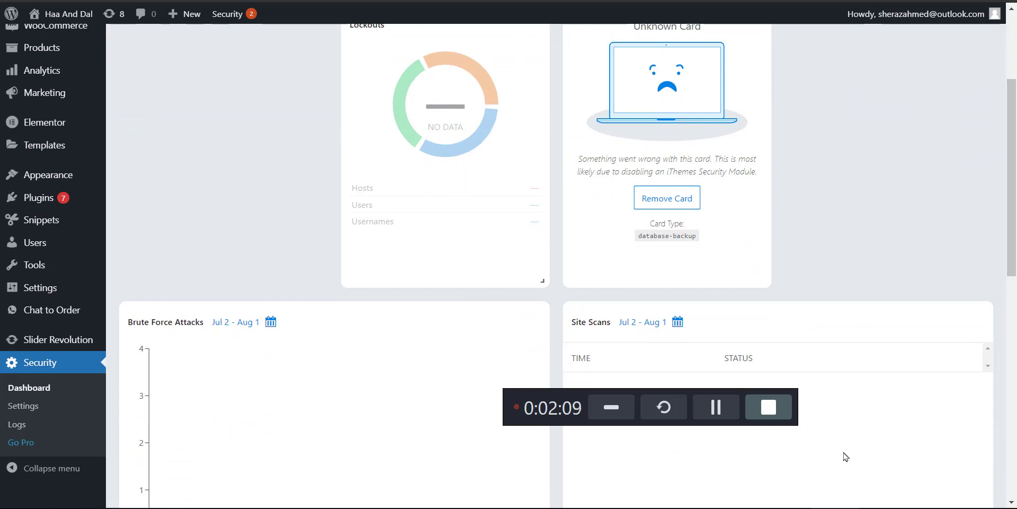
left_click(40, 407)
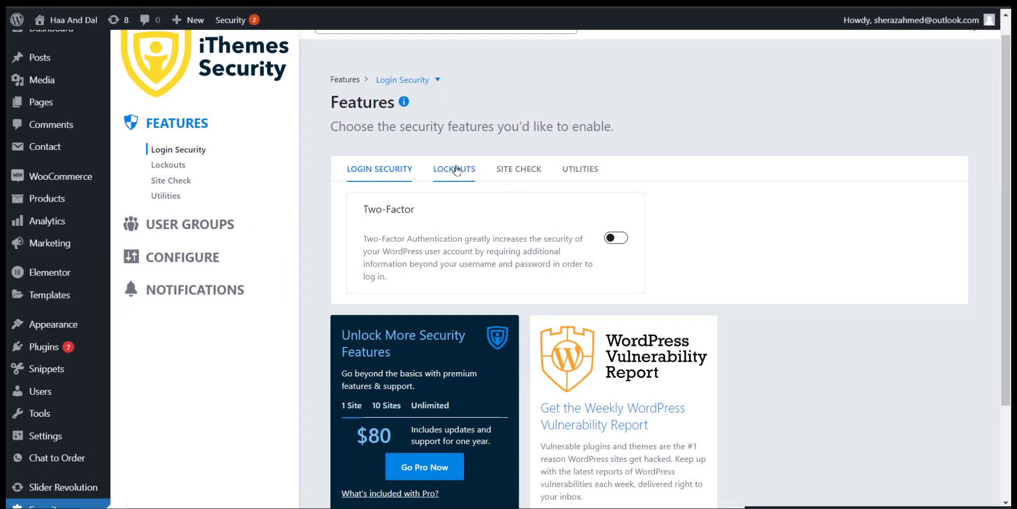
Step: Turn on Ban Users in the Lockouts tab and review its configuration options
left_click(413, 63)
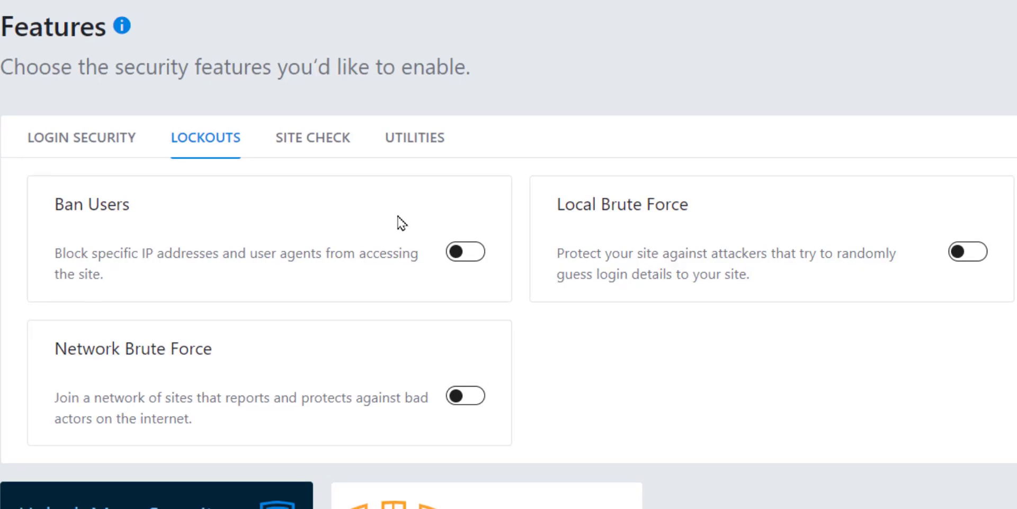
left_click(459, 252)
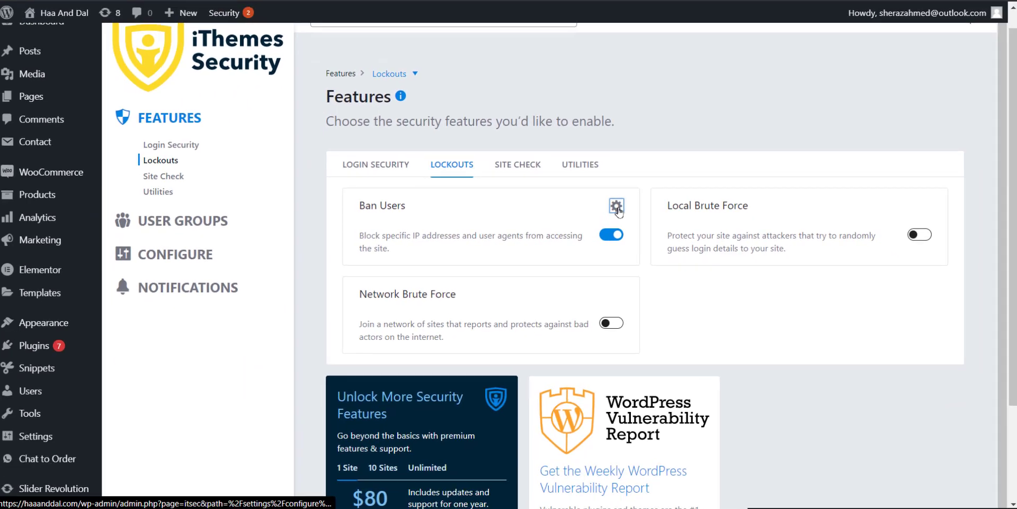
left_click(473, 204)
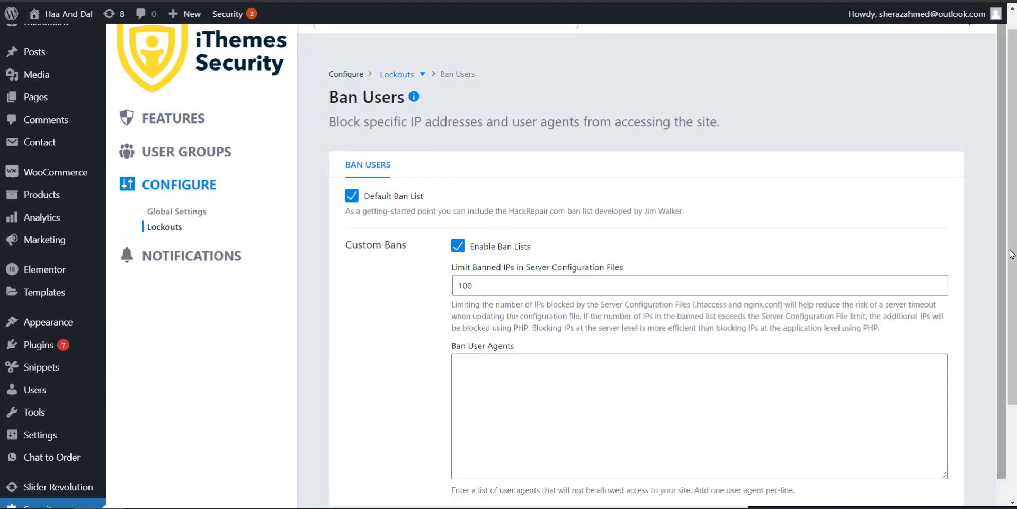
scroll(1014, 317, "down", 3)
scroll(1014, 318, "down", 1)
scroll(1014, 318, "up", 3)
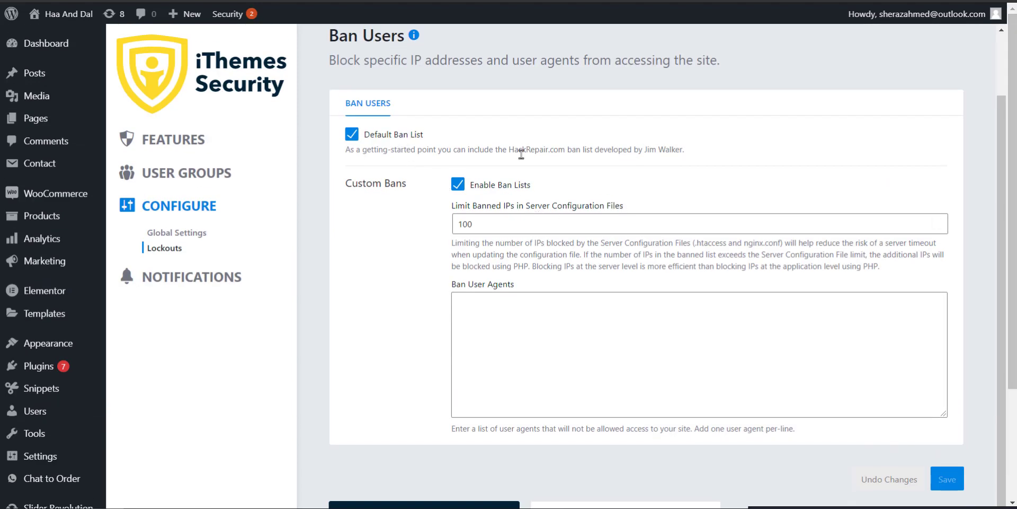
scroll(1005, 183, "down", 3)
scroll(276, 228, "up", 3)
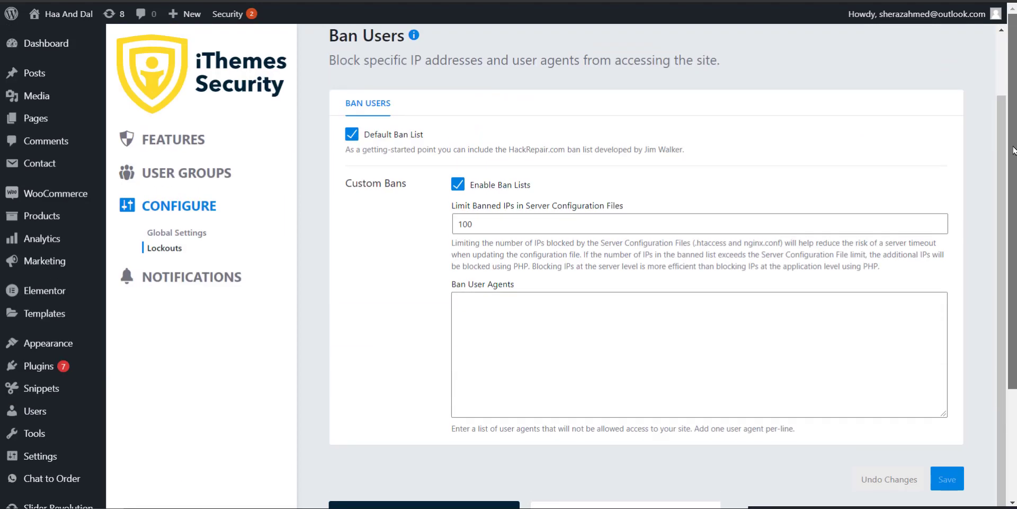
Step: Check the Global Settings, then return to the Lockouts features tab
left_click(185, 237)
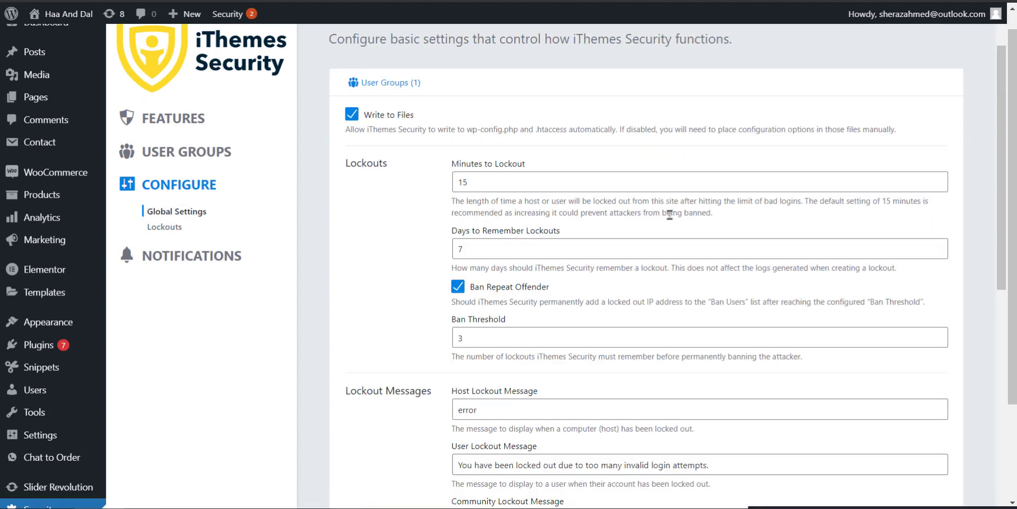
left_click(179, 228)
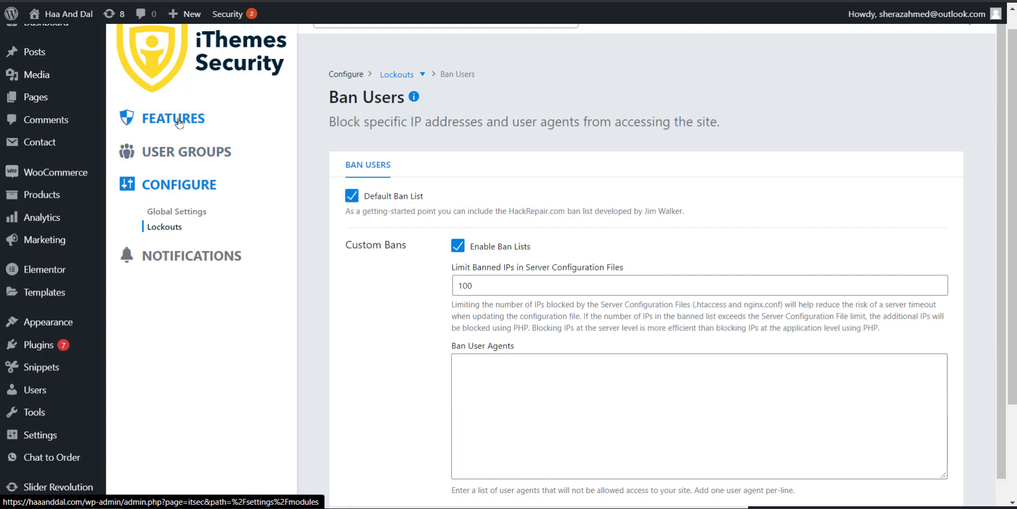
left_click(179, 123)
left_click(455, 167)
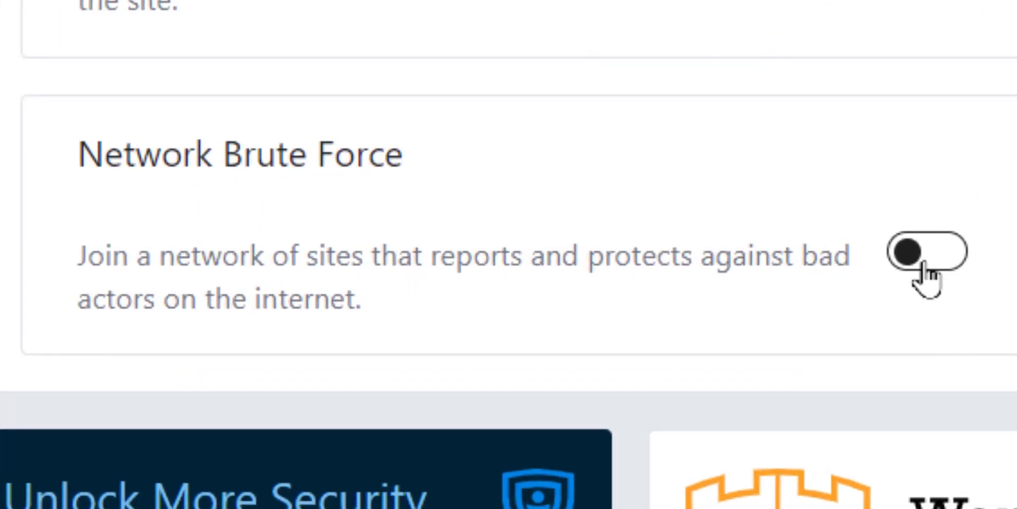
Step: Enable Network Brute Force and open its settings, where Ban Reported IPs is checked
left_click(927, 251)
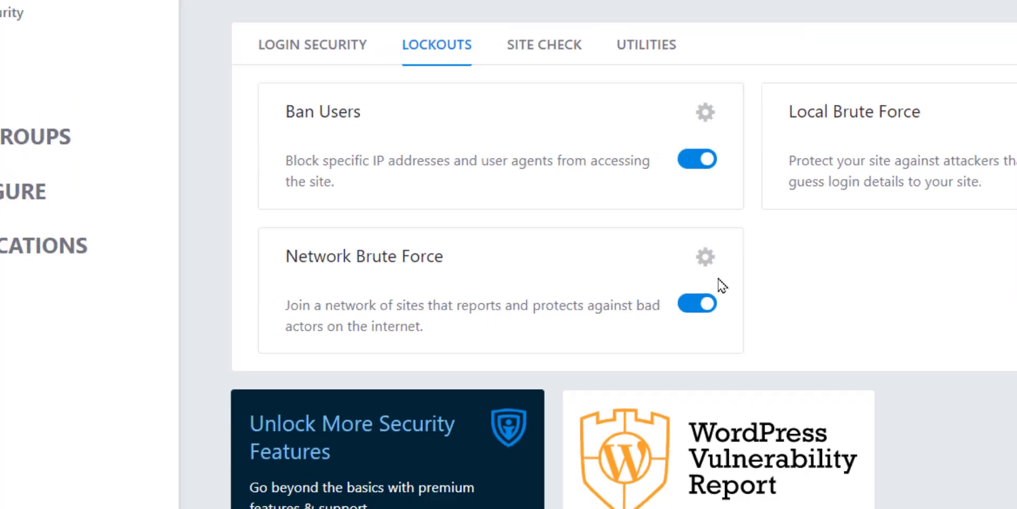
left_click(944, 156)
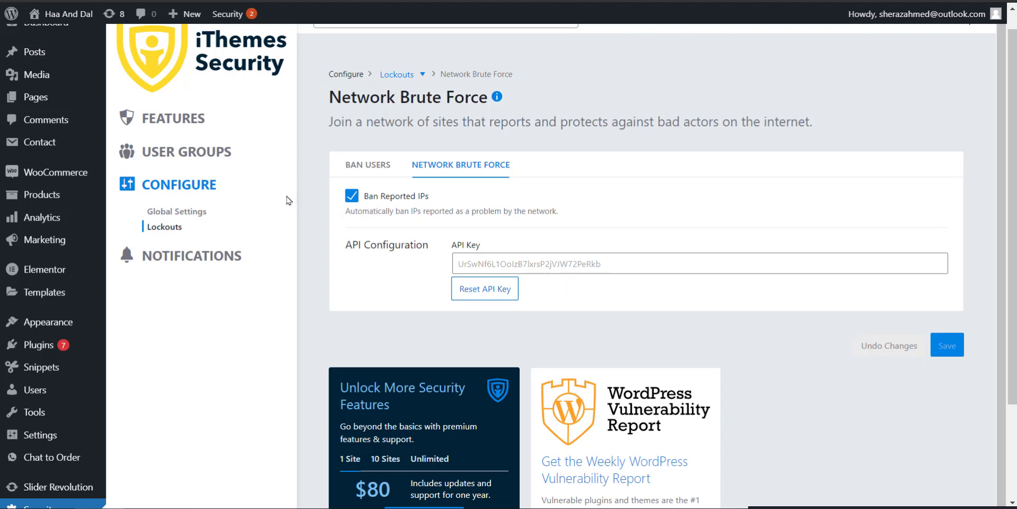
Step: Enable Local Brute Force, review its 3-attempt host and user limits, and return to Features
left_click(188, 132)
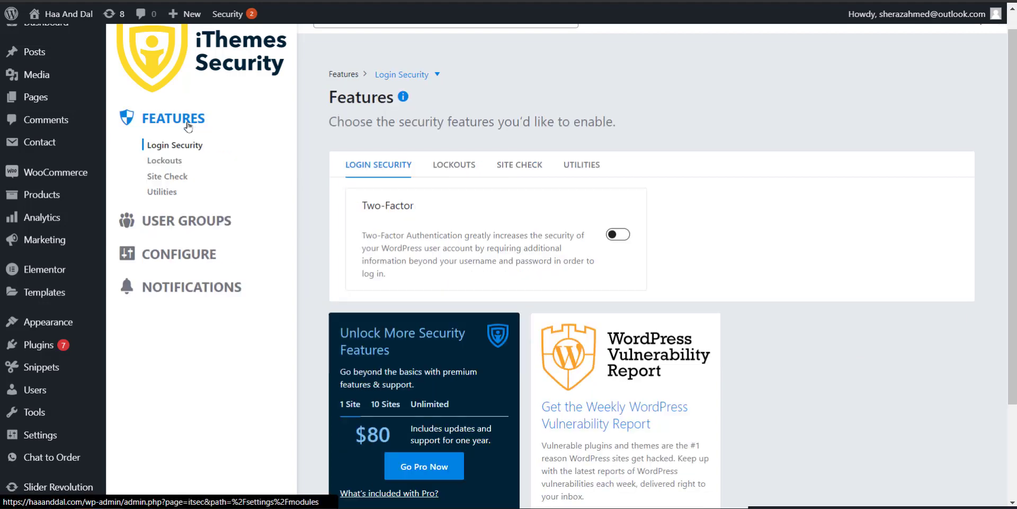
left_click(462, 168)
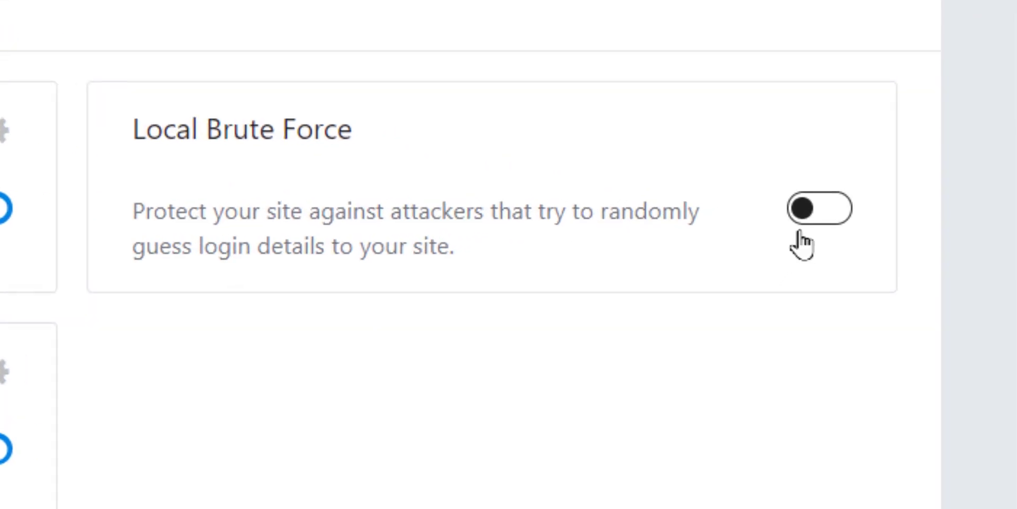
left_click(810, 226)
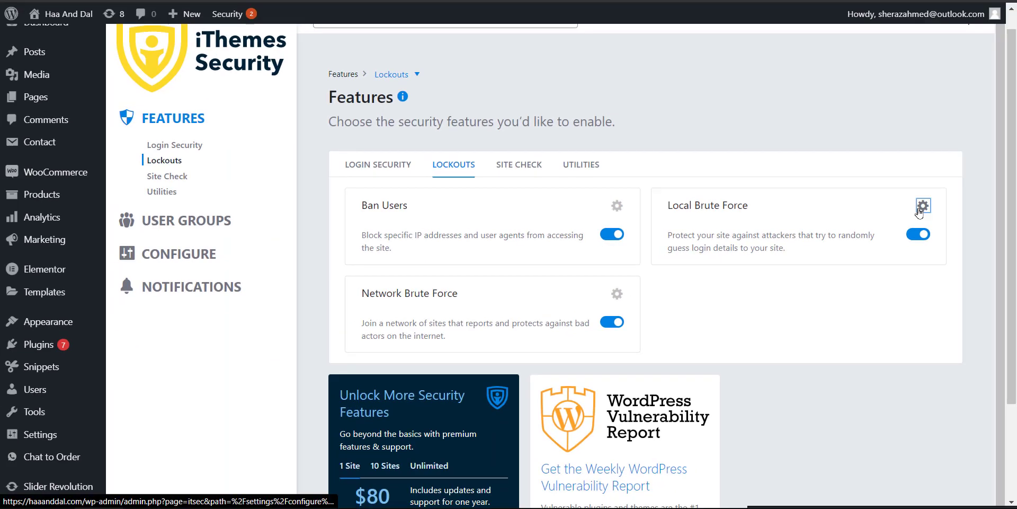
left_click(903, 189)
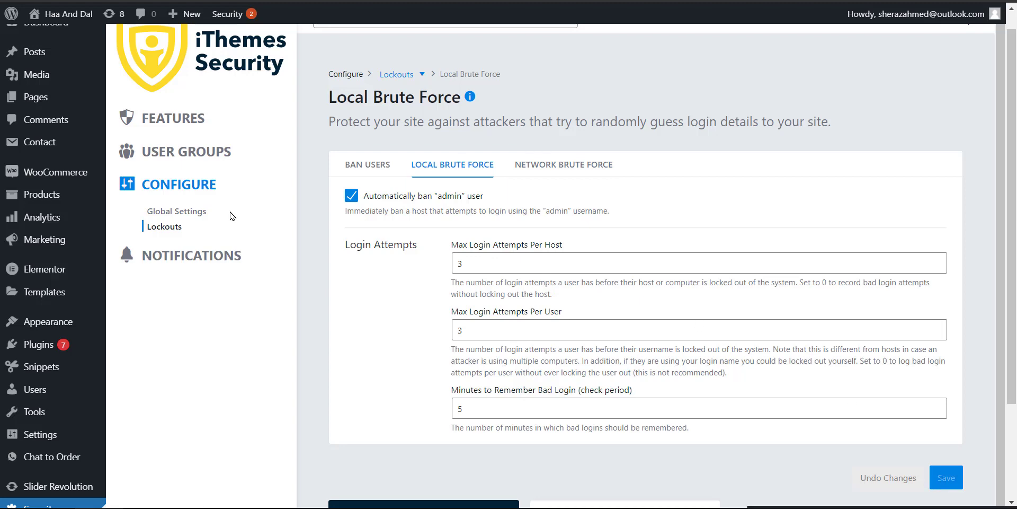
left_click(159, 118)
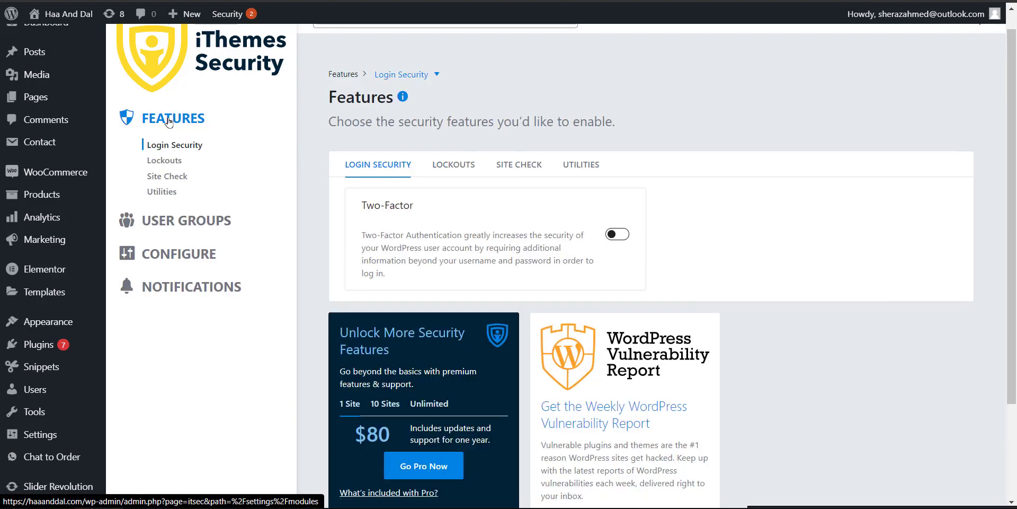
Step: Switch between the Site Check and Lockouts tabs, ending on Site Check with File Change off
left_click(533, 168)
left_click(435, 168)
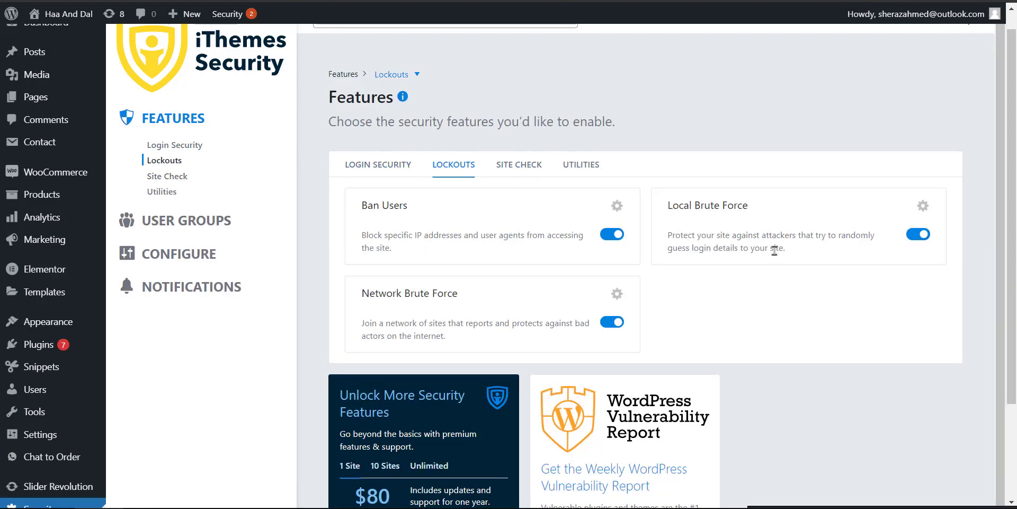
left_click(519, 165)
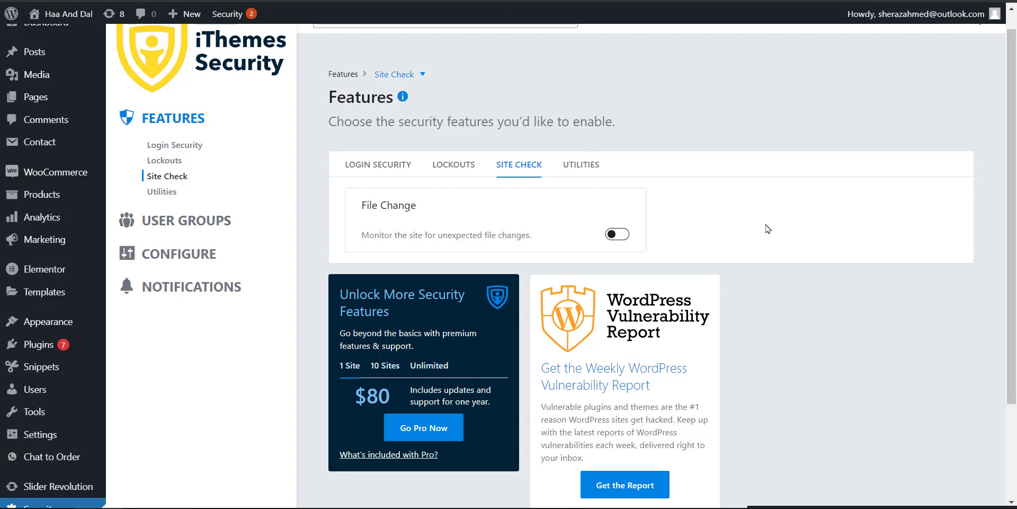
Step: Turn on Enforce SSL and Database Backups on the Utilities tab
left_click(580, 164)
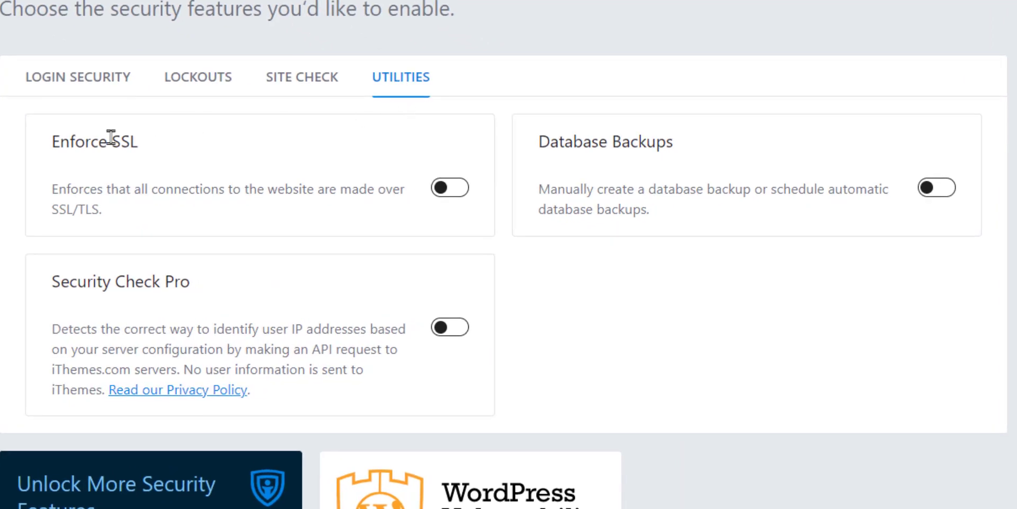
left_click(447, 197)
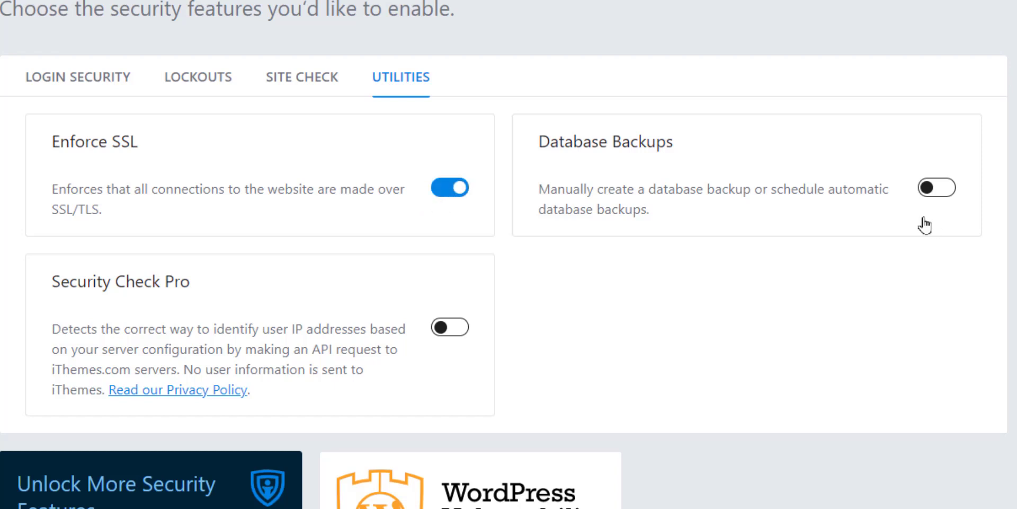
left_click(930, 197)
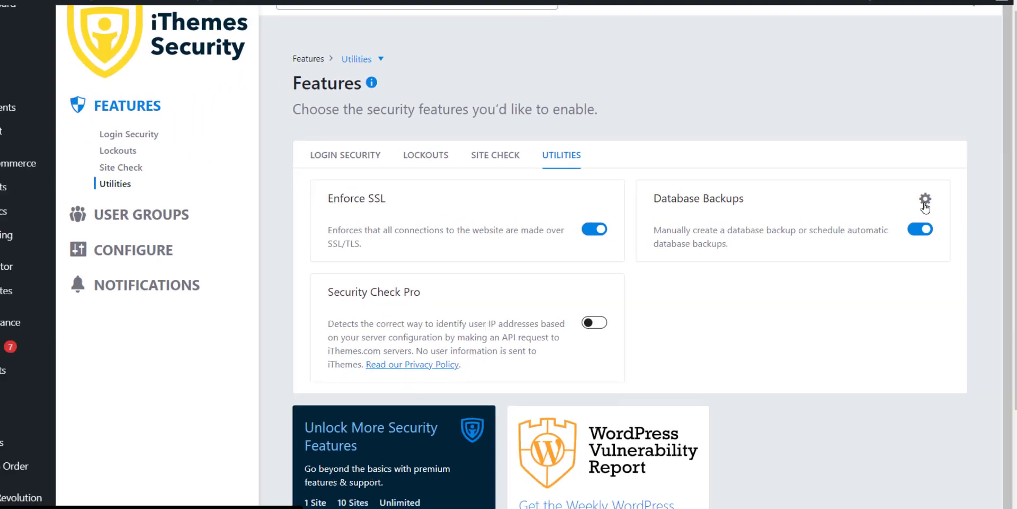
Step: In Database Backups settings, keep Email Only as the backup method, every 3 days, compressed
left_click(925, 200)
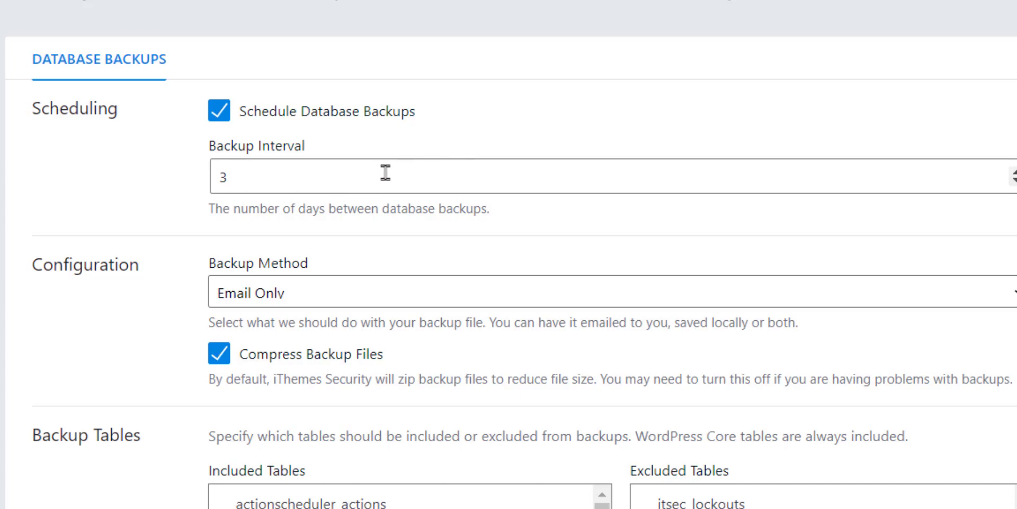
scroll(524, 254, "down", 6)
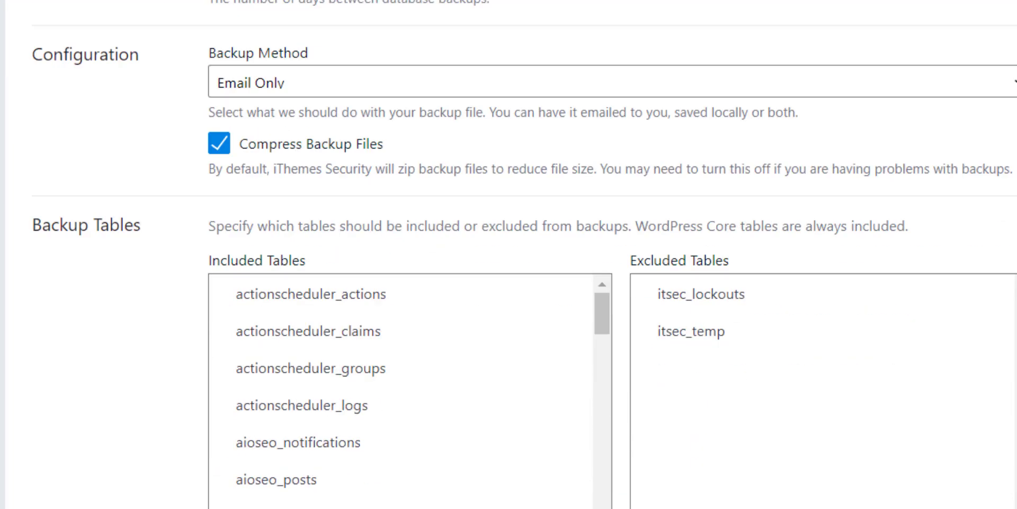
scroll(525, 254, "up", 4)
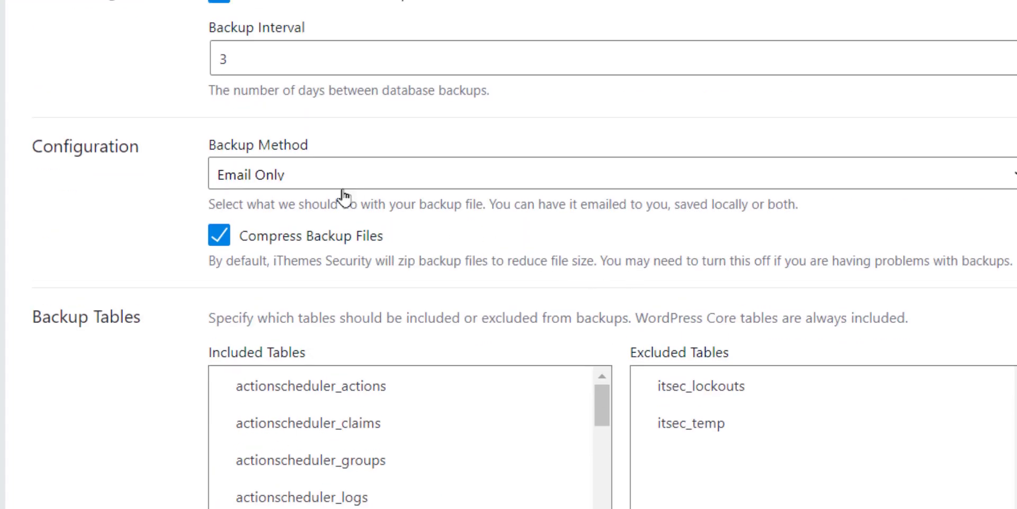
left_click(320, 176)
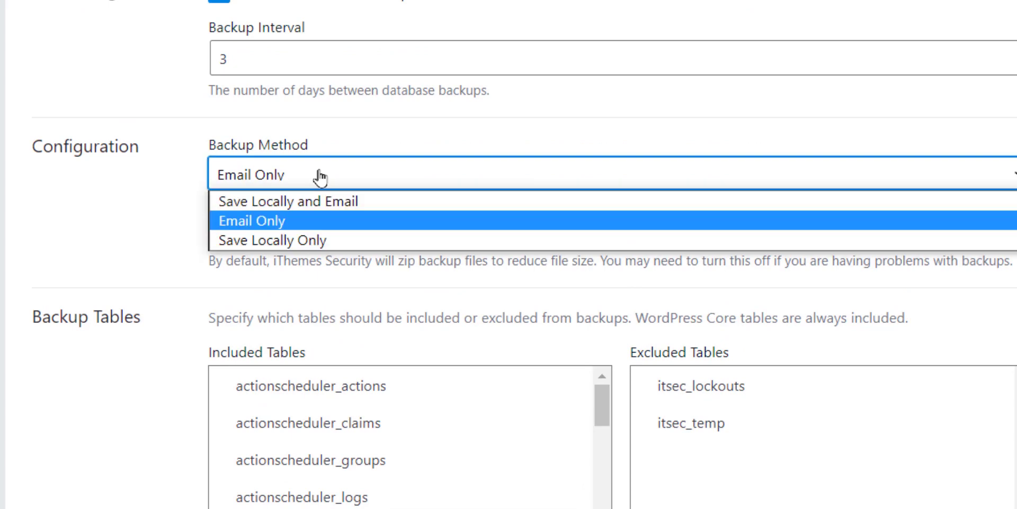
left_click(365, 227)
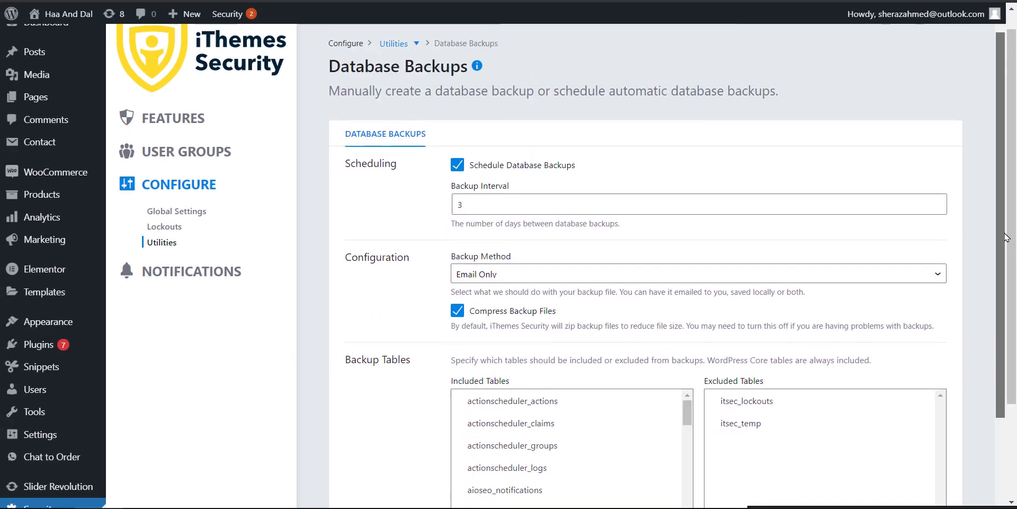
left_click_drag(1005, 237, 986, 232)
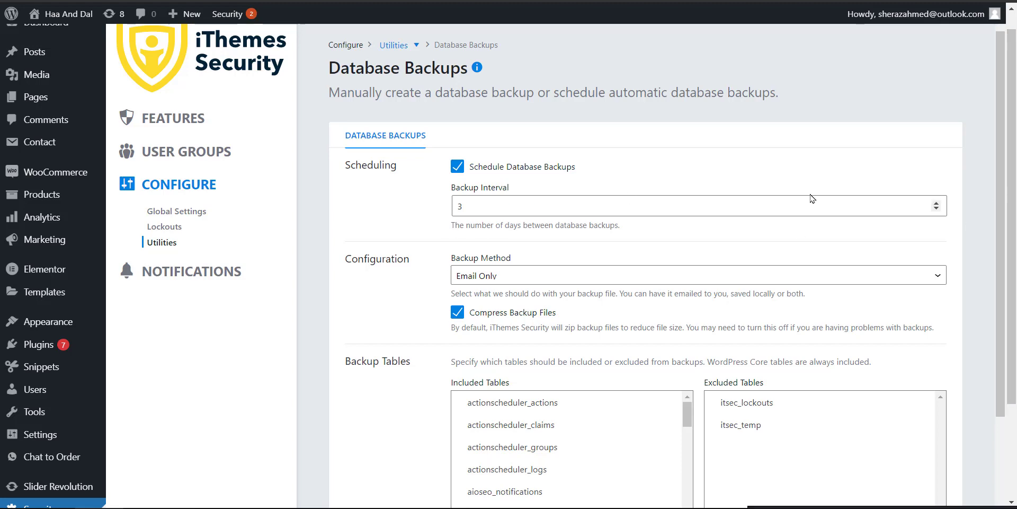
Step: Switch on Security Check Pro on the Utilities features tab
scroll(904, 198, "down", 3)
scroll(613, 176, "up", 4)
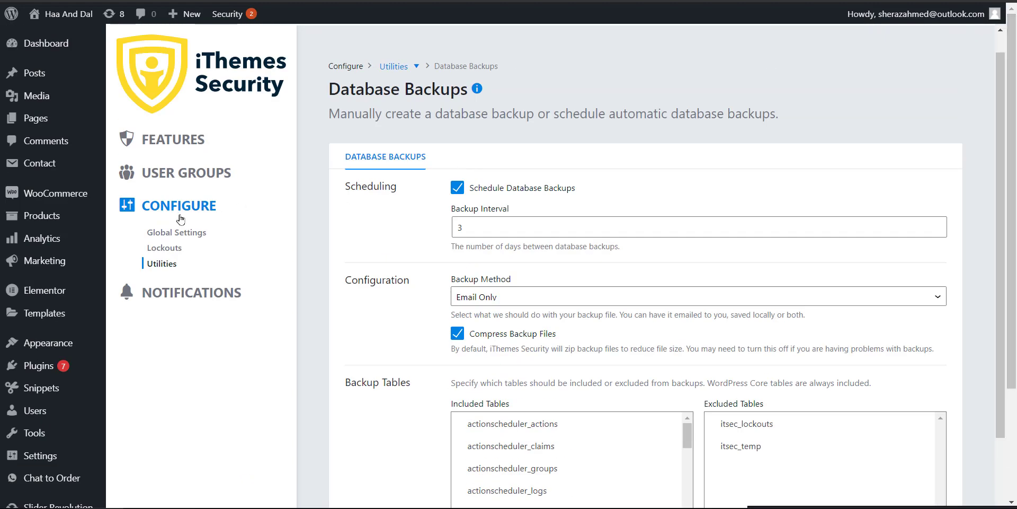
left_click(178, 143)
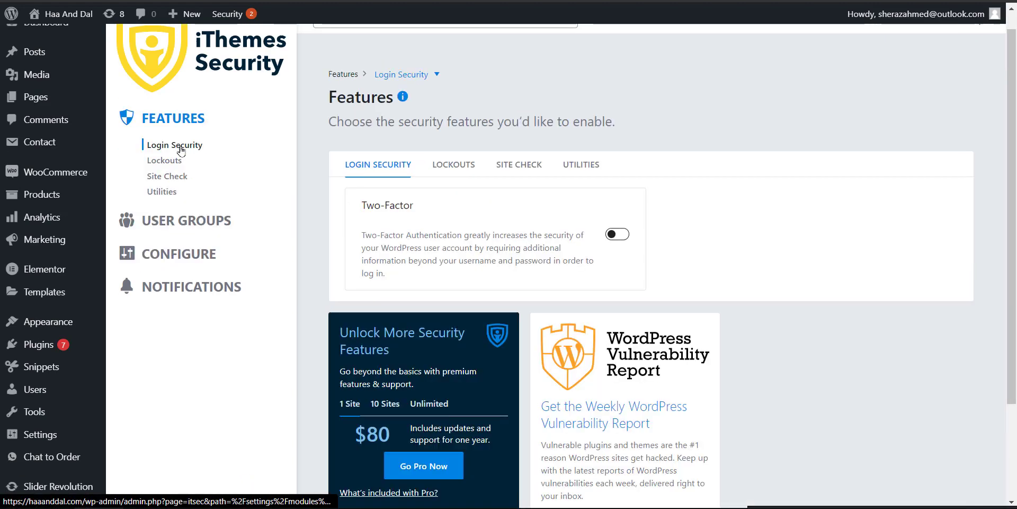
left_click(519, 166)
left_click(460, 166)
left_click(567, 165)
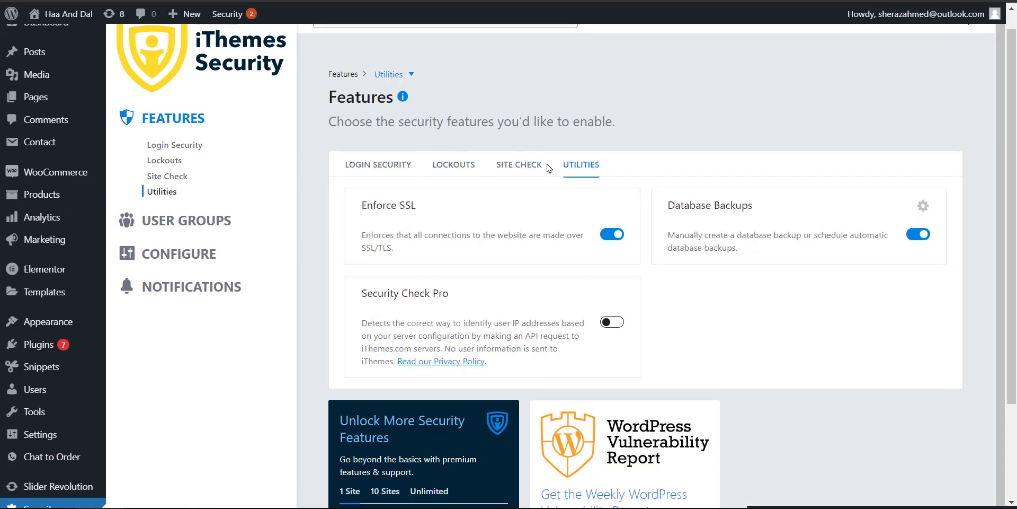
left_click(535, 166)
left_click(566, 165)
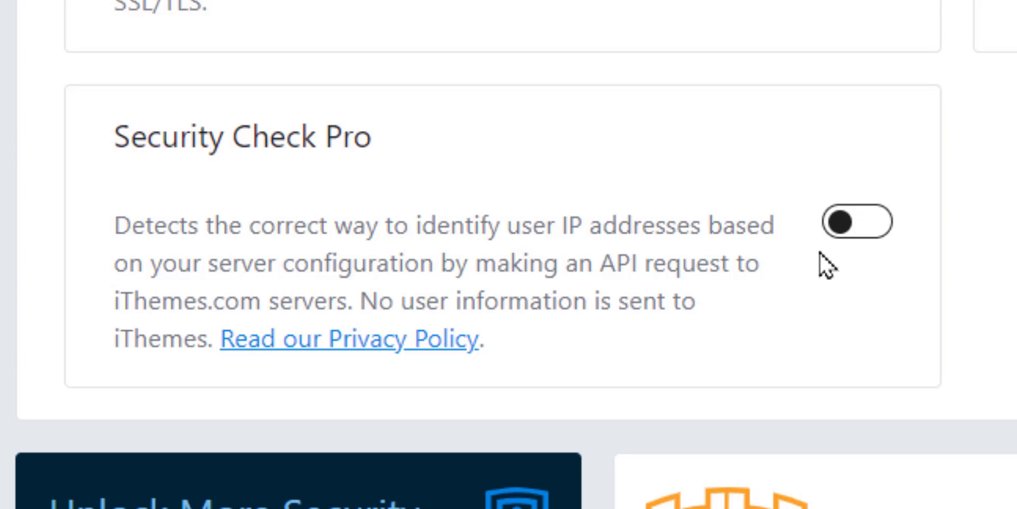
left_click(608, 324)
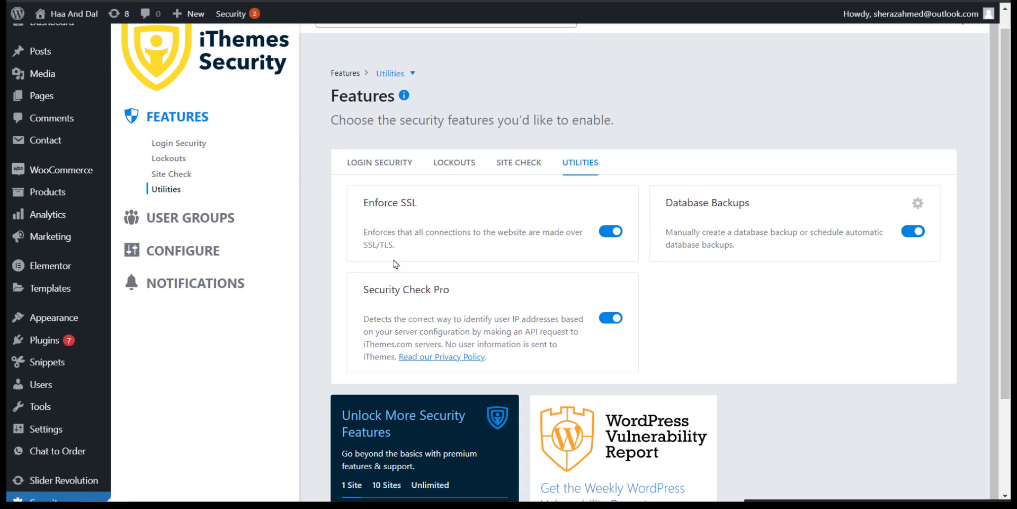
Step: Open the Administrator Users group's security feature settings
left_click(215, 217)
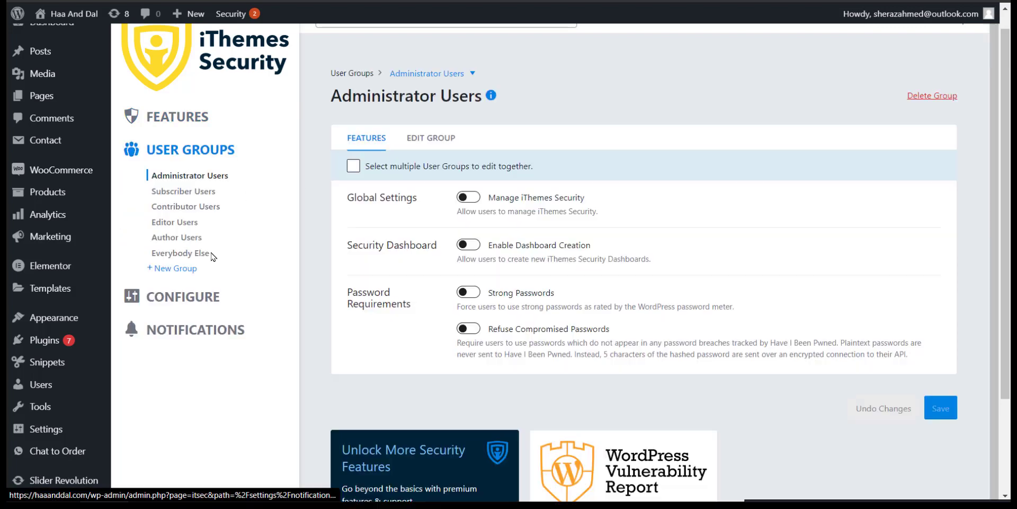
left_click(430, 140)
left_click(379, 140)
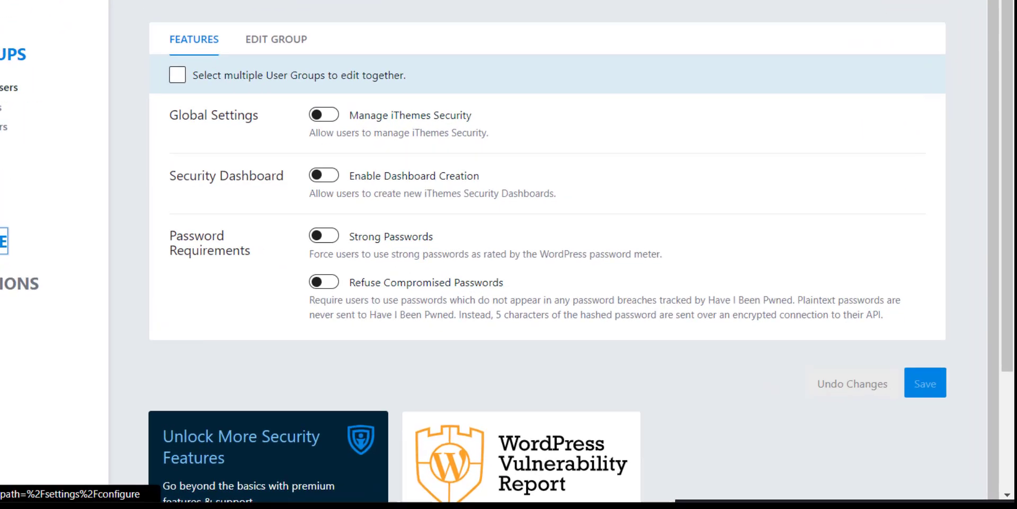
Step: Scroll through Global Settings, then open Lockouts configuration showing Ban Users with ban list limit 100
left_click(182, 296)
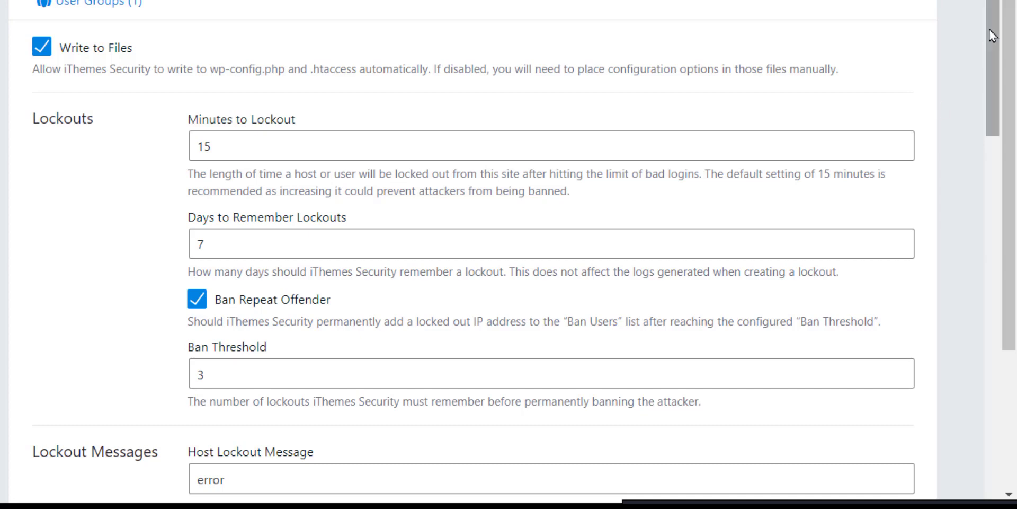
left_click_drag(992, 35, 1005, 293)
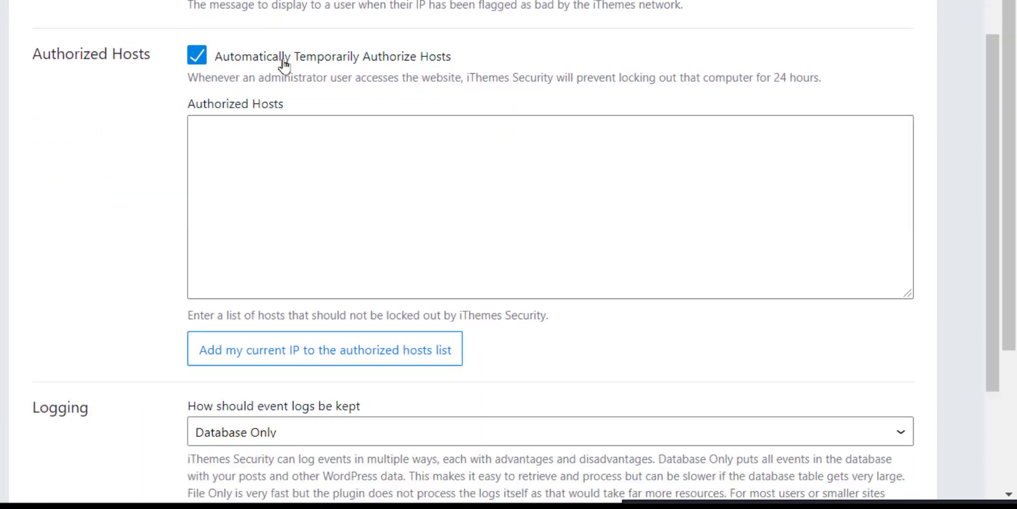
left_click_drag(990, 97, 1012, 147)
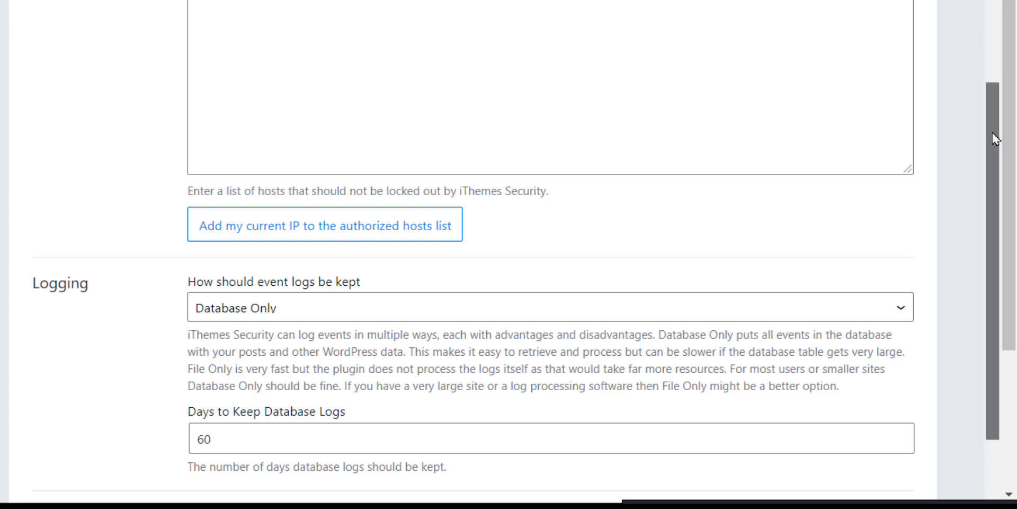
scroll(635, 265, "down", 4)
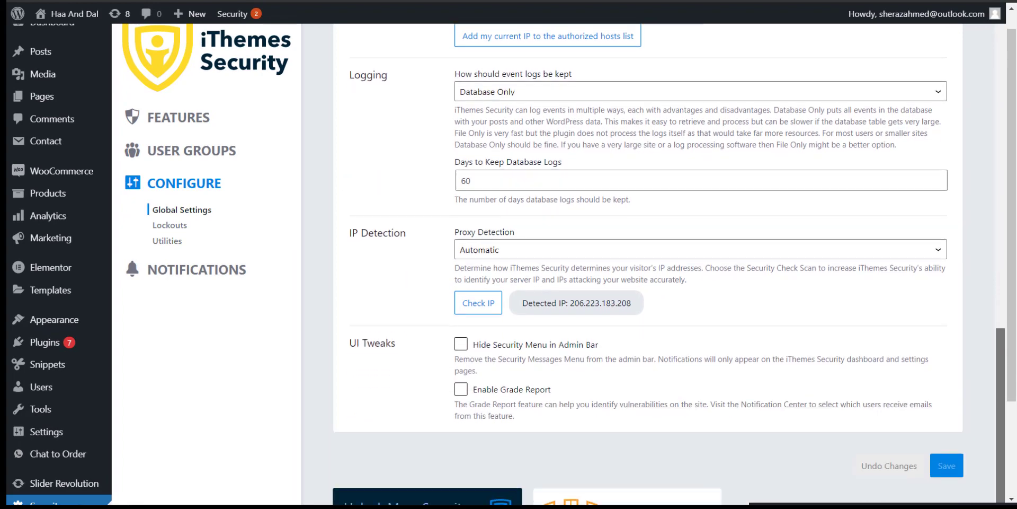
scroll(1014, 356, "up", 2)
scroll(1013, 356, "up", 4)
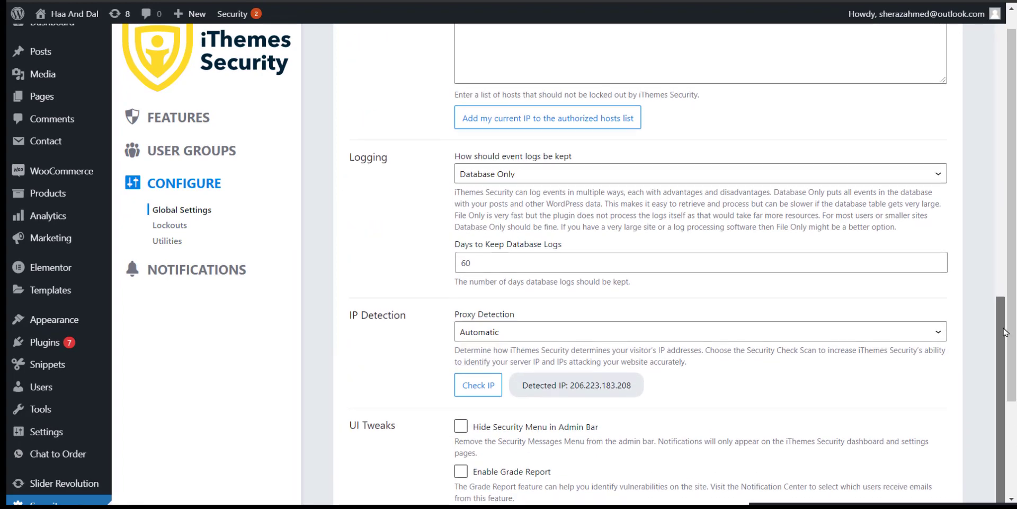
scroll(1005, 409, "down", 7)
scroll(1006, 409, "down", 3)
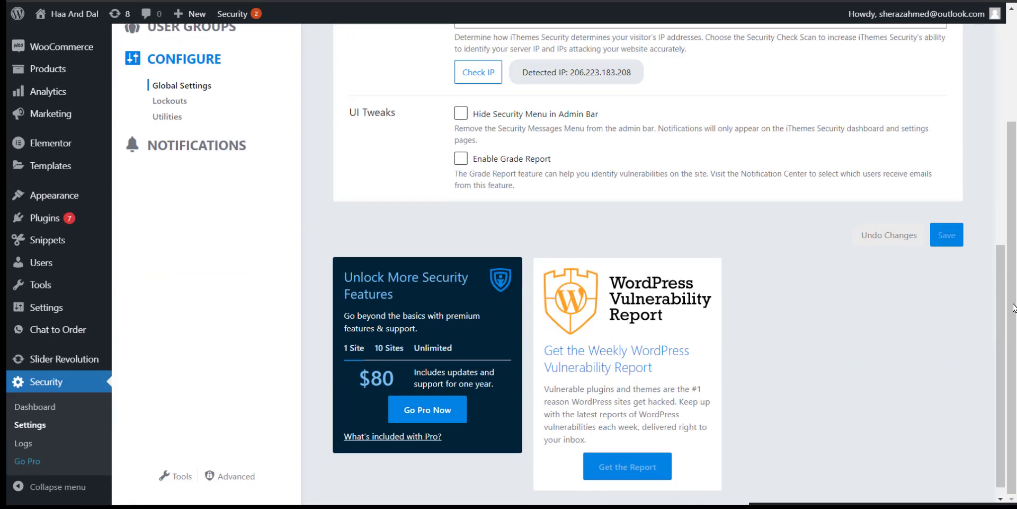
left_click_drag(1006, 409, 988, 146)
scroll(527, 173, "up", 3)
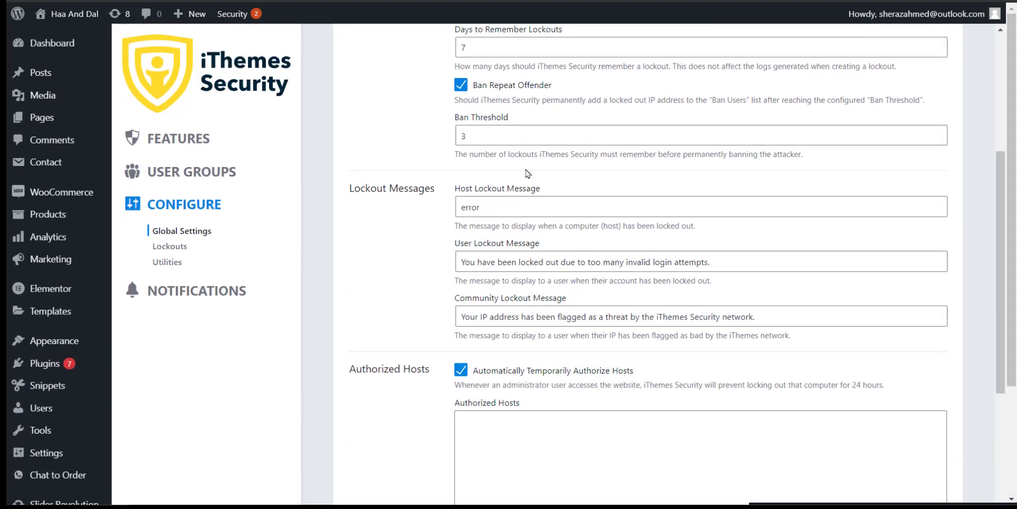
left_click(169, 246)
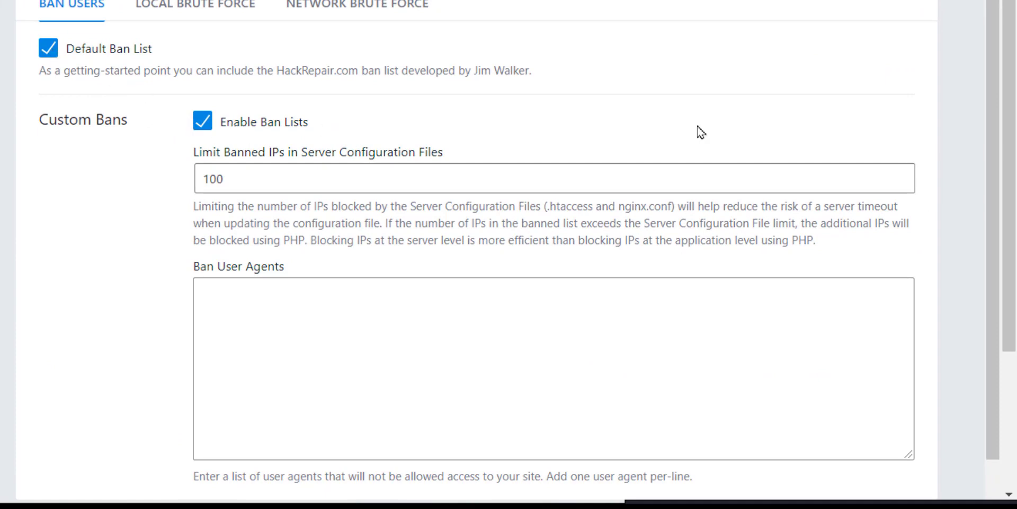
Step: Check the Local and Network Brute Force lockout settings, then return to the Features page on Login Security
scroll(1001, 133, "down", 2)
scroll(613, 202, "up", 3)
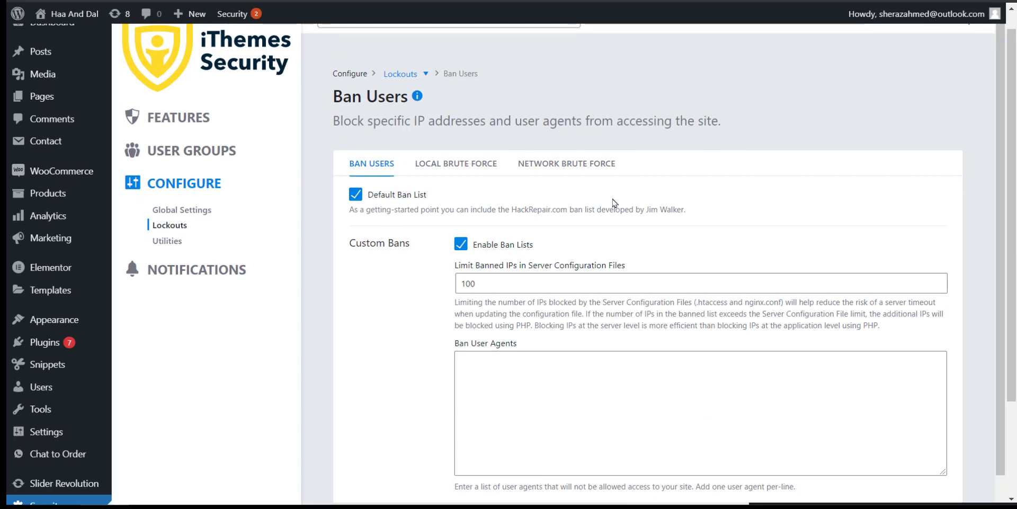
left_click(458, 174)
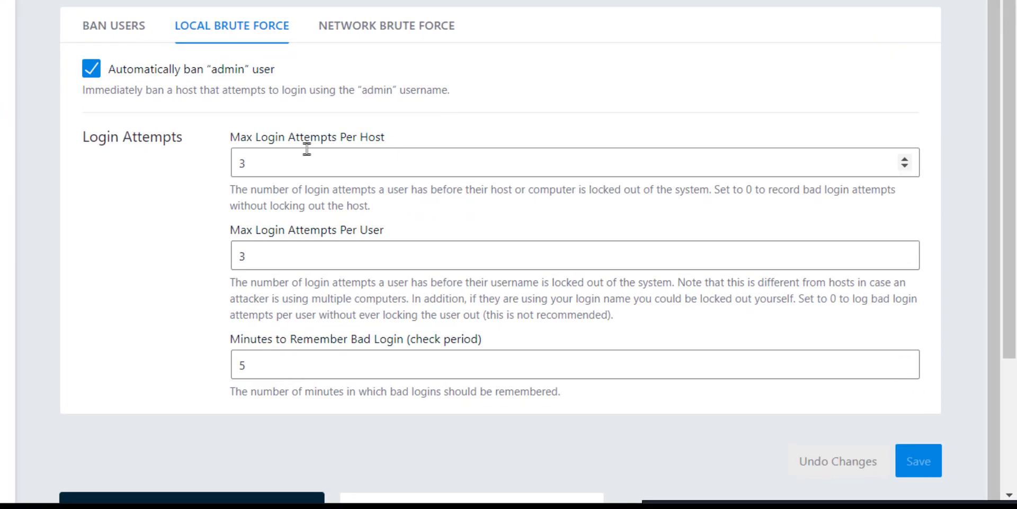
left_click(364, 38)
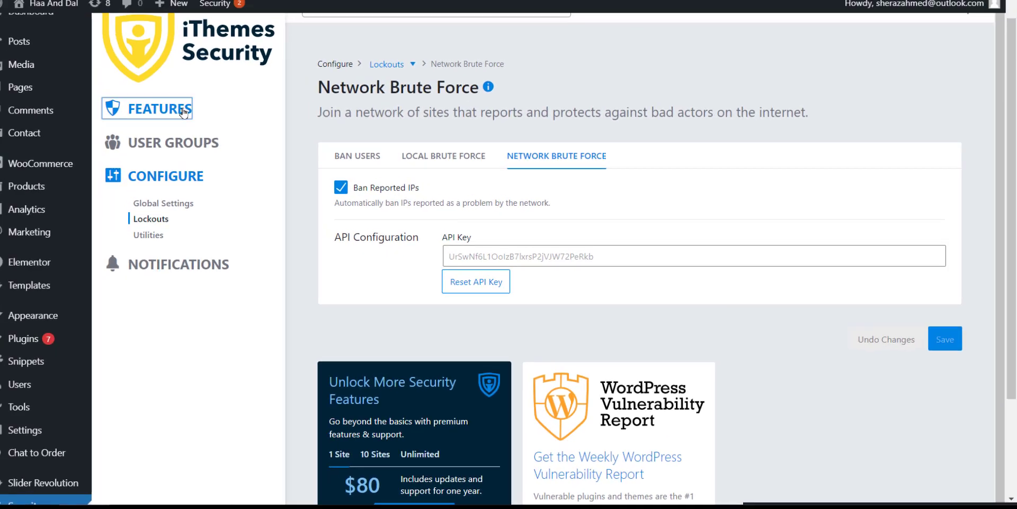
left_click(183, 112)
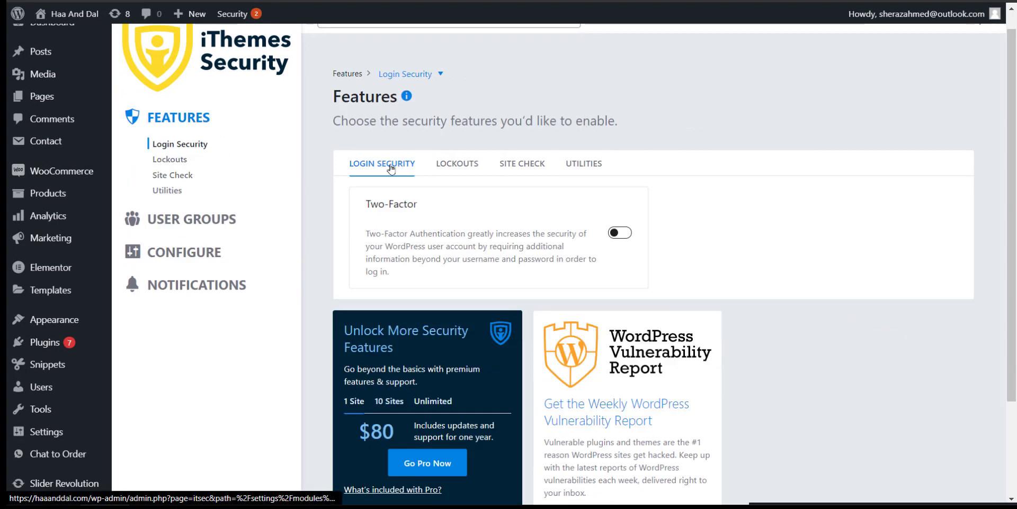
Step: Browse the Lockouts, Site Check and Utilities feature tabs and the Global Settings, Lockouts and Utilities configurations
left_click(456, 161)
left_click(522, 164)
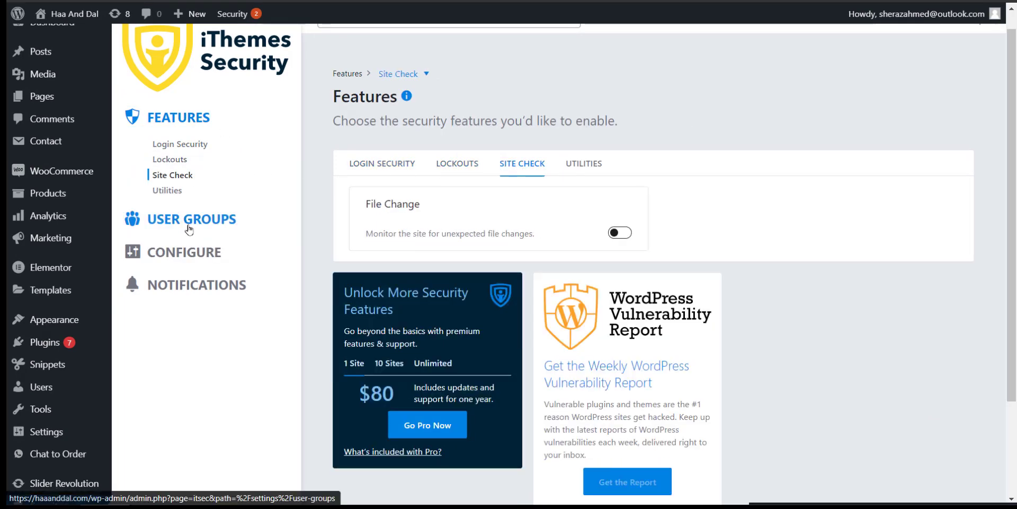
left_click(583, 164)
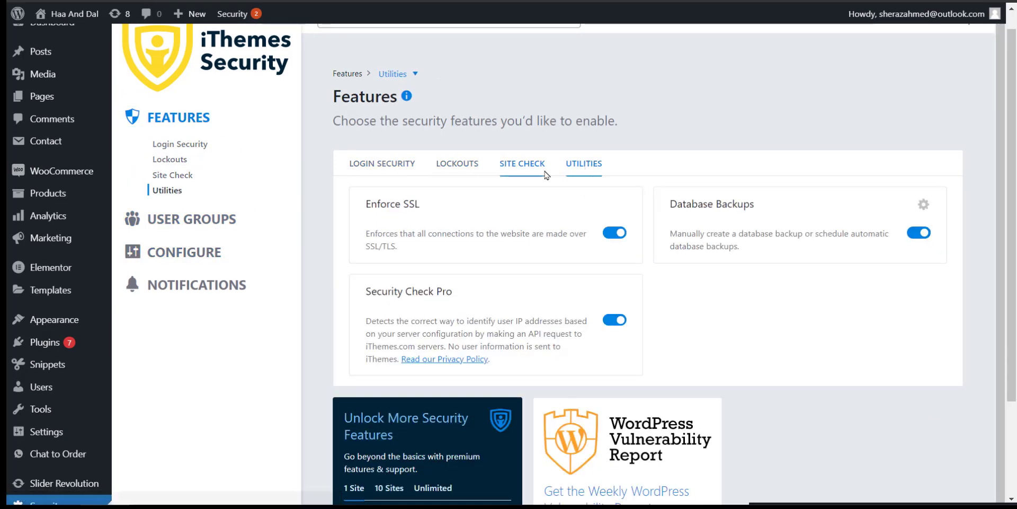
left_click(263, 250)
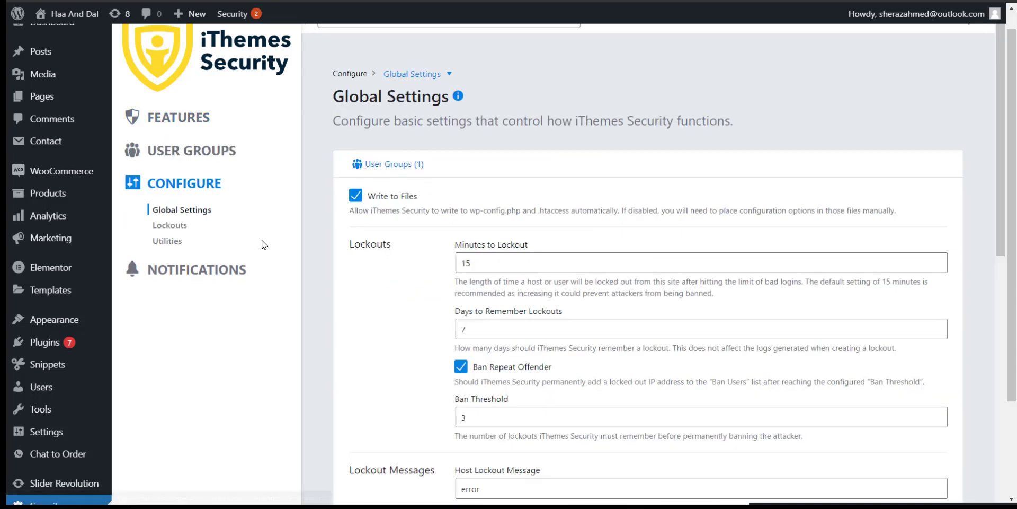
left_click(170, 226)
left_click(169, 243)
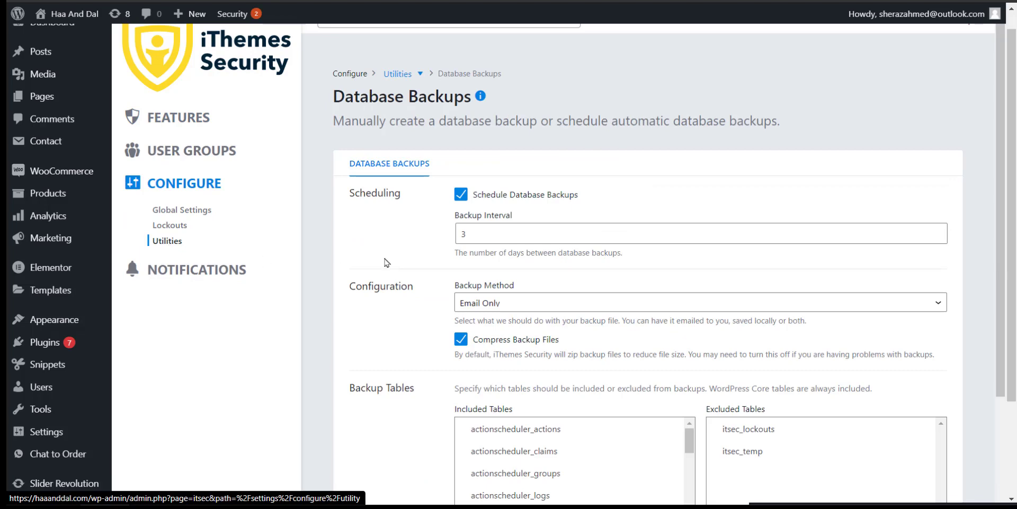
left_click(170, 225)
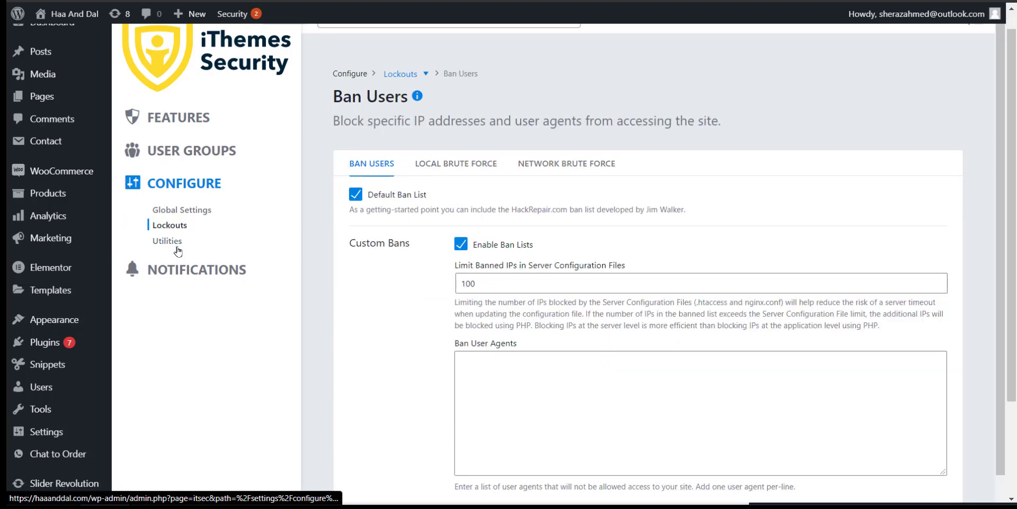
left_click(168, 241)
Step: From the Features Utilities tab, bring up Database Backups: every 3 days, Email Only, compressed
left_click(178, 117)
left_click(584, 164)
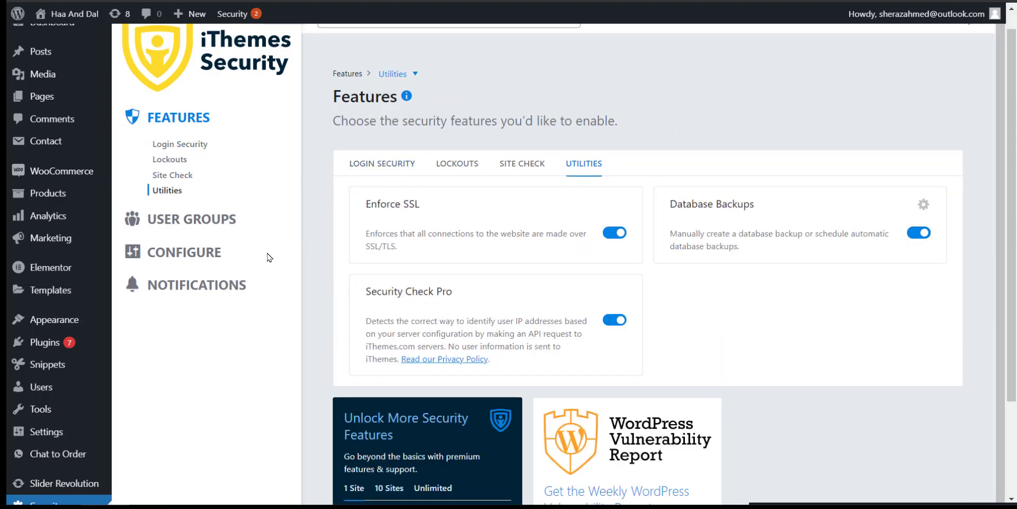
left_click(201, 271)
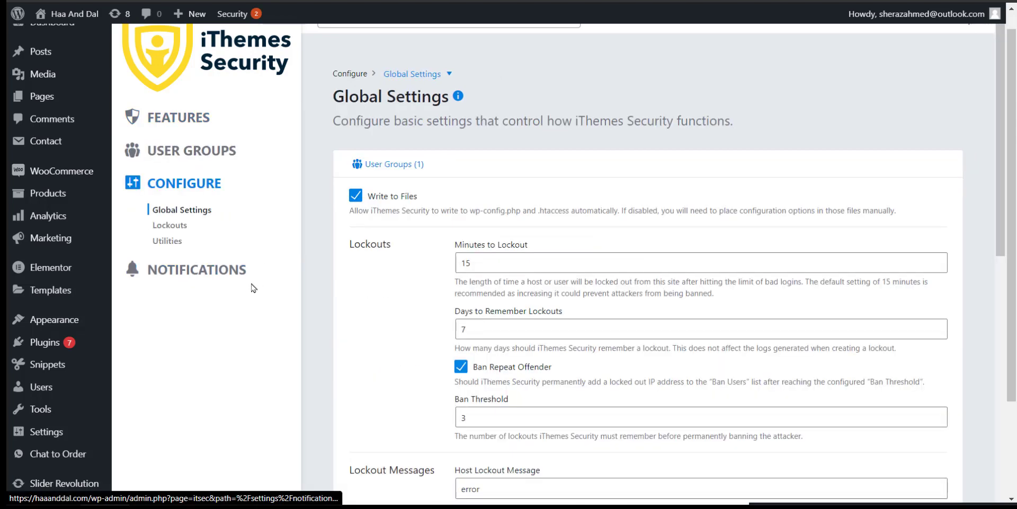
left_click(176, 242)
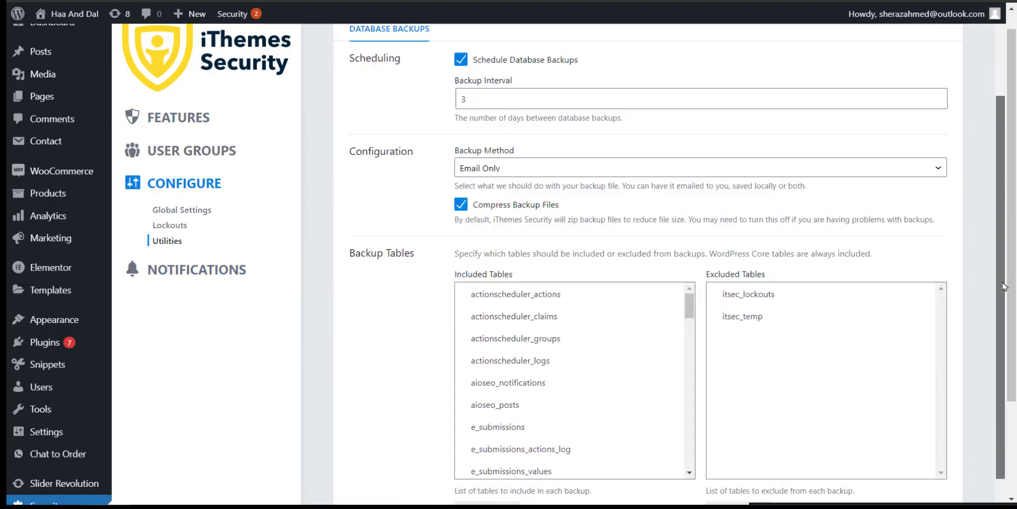
scroll(1005, 305, "up", 3)
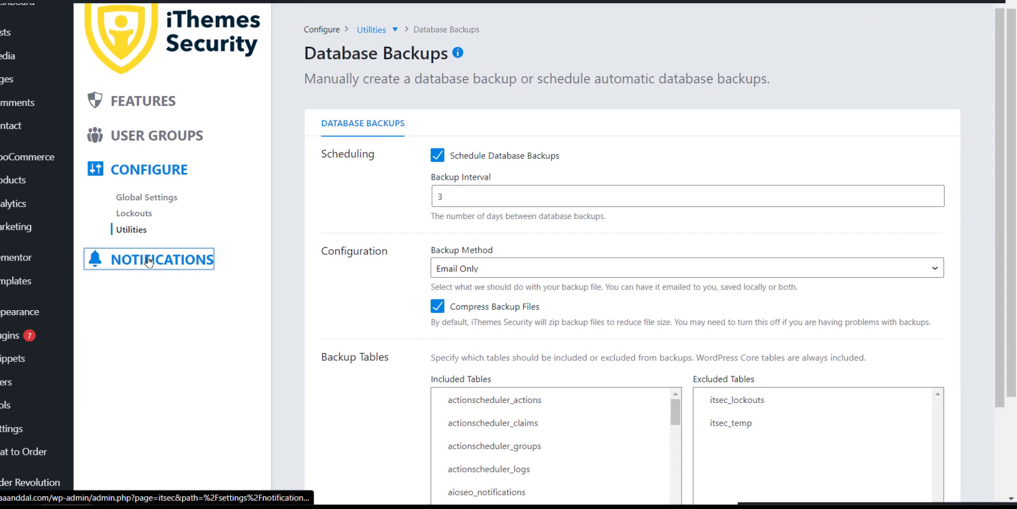
Step: Show the Notification Center with a blank From Email and all Administrators as default recipients
left_click(148, 261)
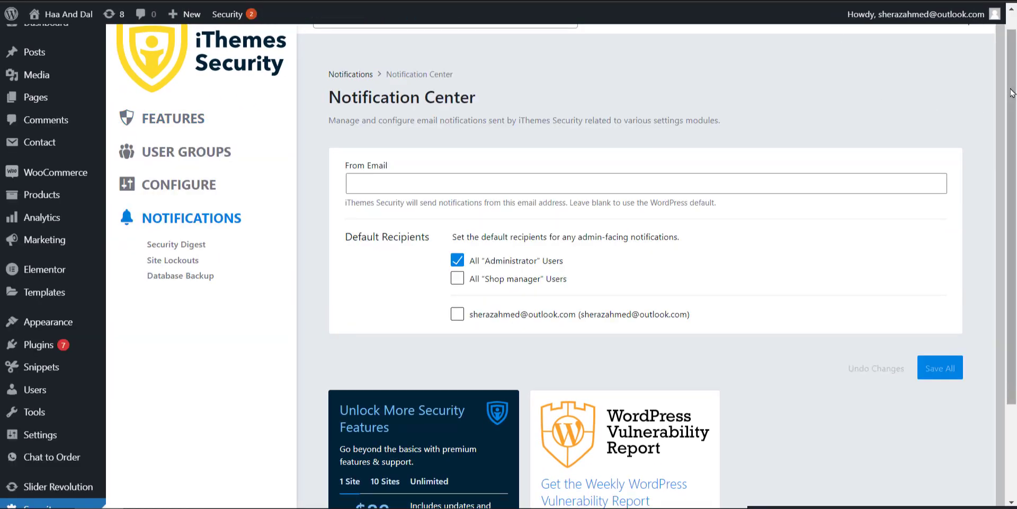
Step: Open the Tools list and preview Identify Server IPs, Change User ID 1, Table Prefix, File Permissions and Server Config Rules
scroll(1012, 159, "down", 3)
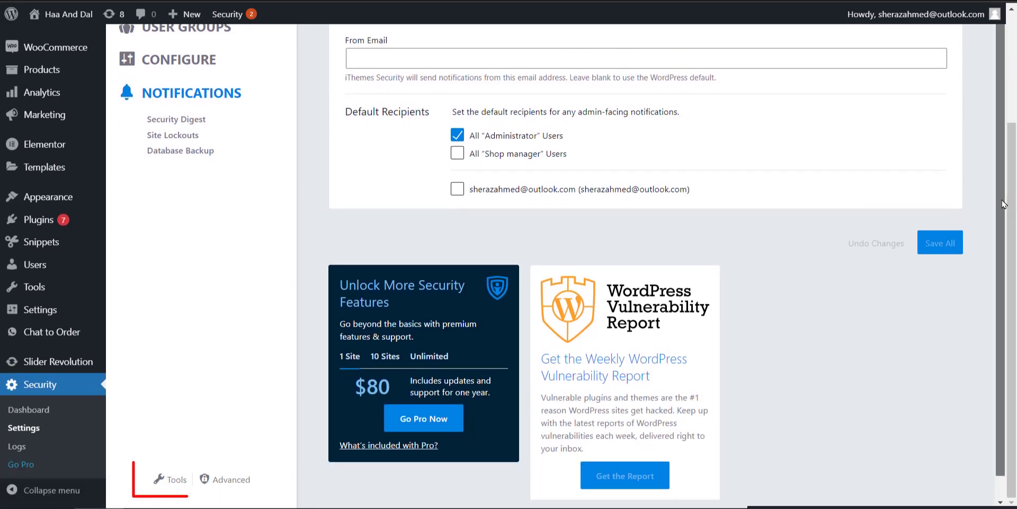
scroll(741, 286, "down", 1)
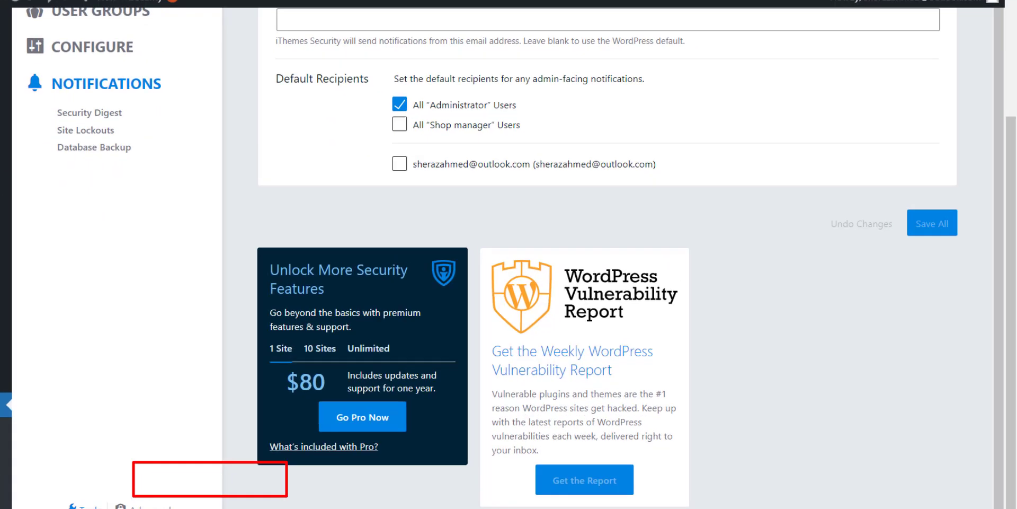
left_click(170, 479)
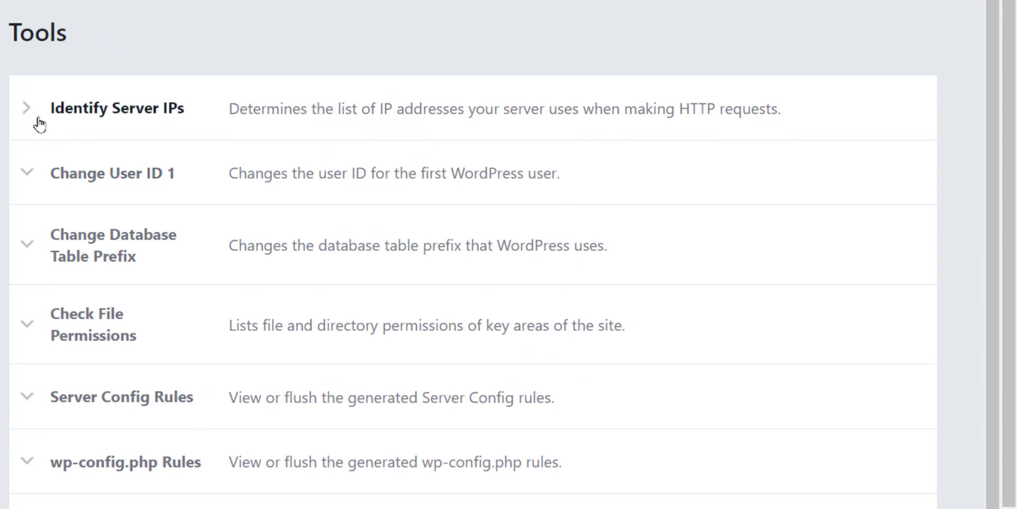
left_click(25, 109)
left_click(24, 119)
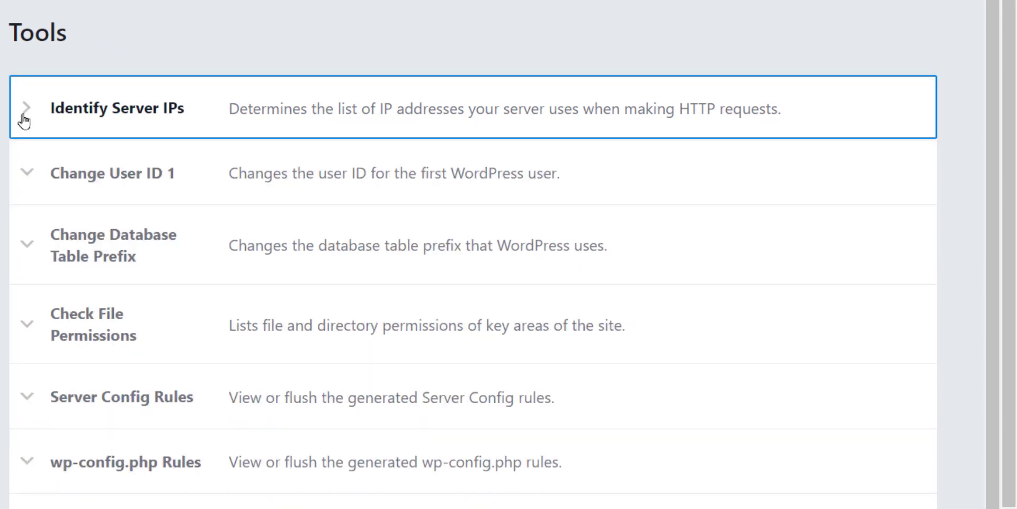
left_click(27, 172)
left_click(28, 175)
left_click(21, 242)
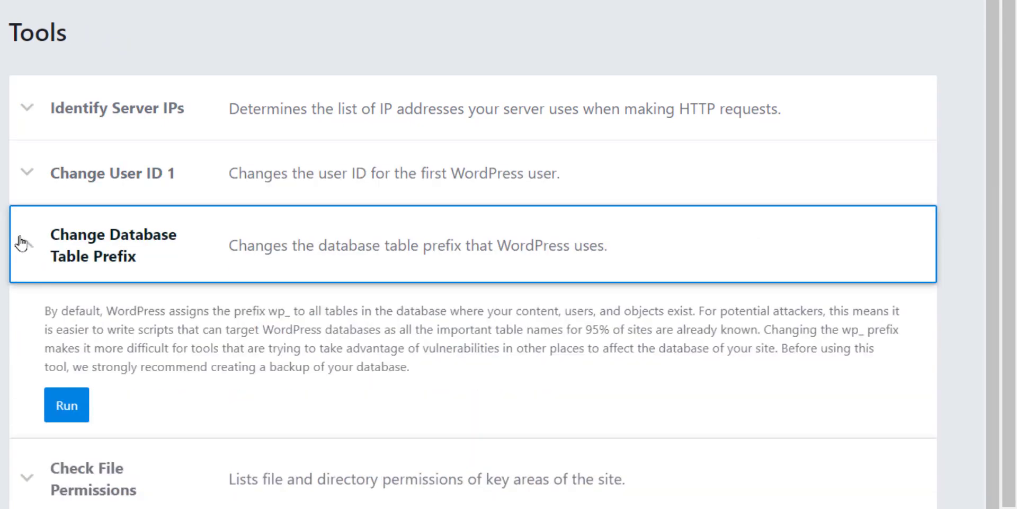
left_click(22, 244)
left_click(28, 323)
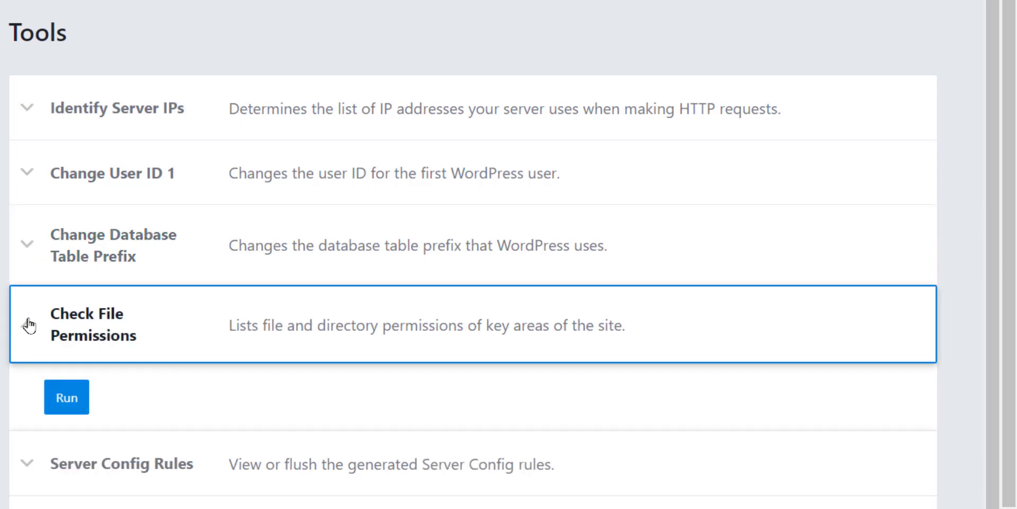
left_click(27, 324)
left_click(27, 324)
left_click(32, 325)
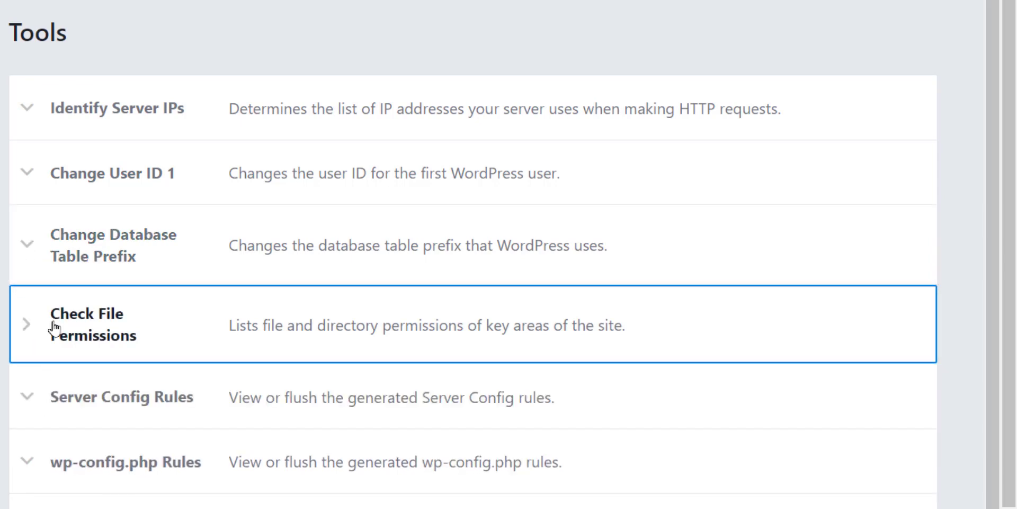
left_click(30, 400)
left_click(30, 401)
Step: Preview wp-config.php Rules, then leave Change WordPress Salts expanded with its Run option visible
scroll(31, 392, "down", 3)
left_click(34, 279)
left_click(34, 276)
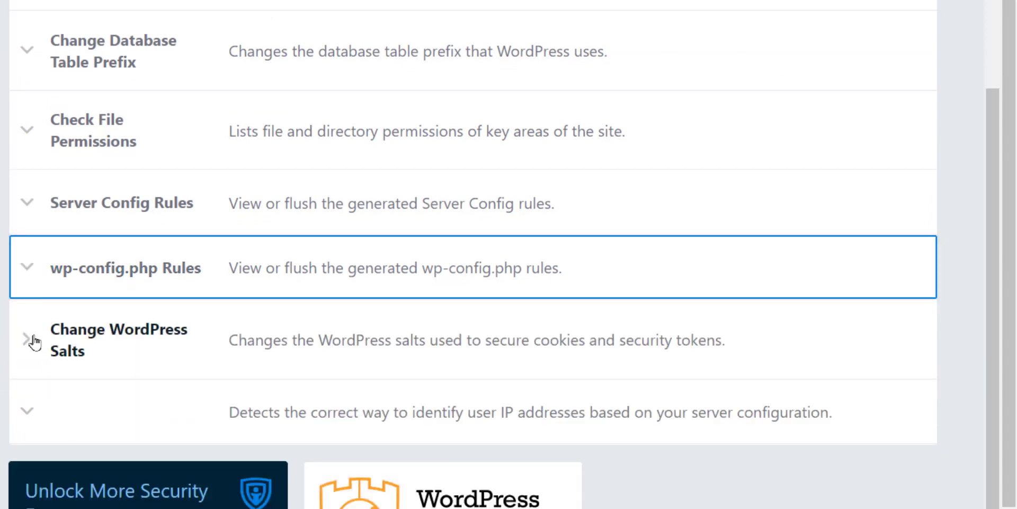
left_click(32, 340)
left_click(32, 340)
left_click(33, 340)
left_click(33, 340)
left_click(33, 340)
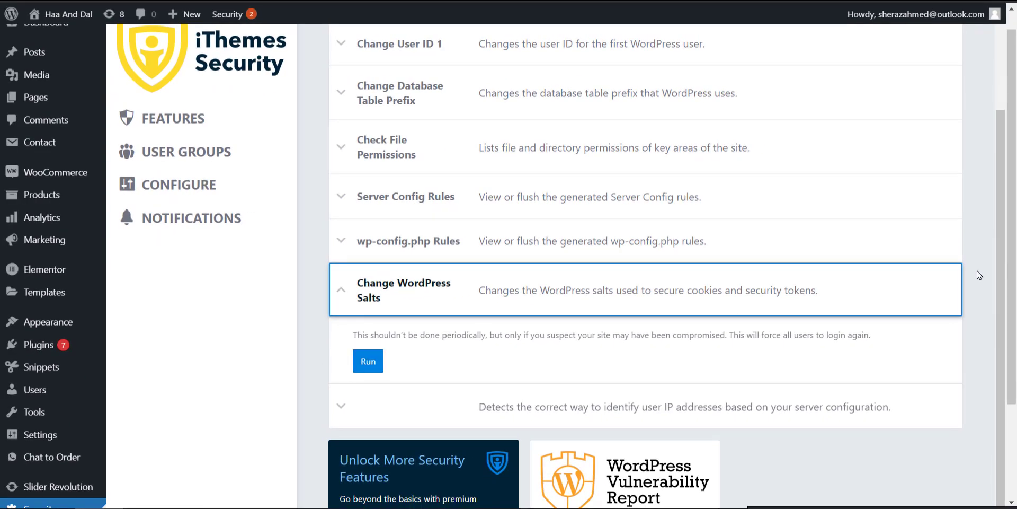
scroll(979, 275, "down", 3)
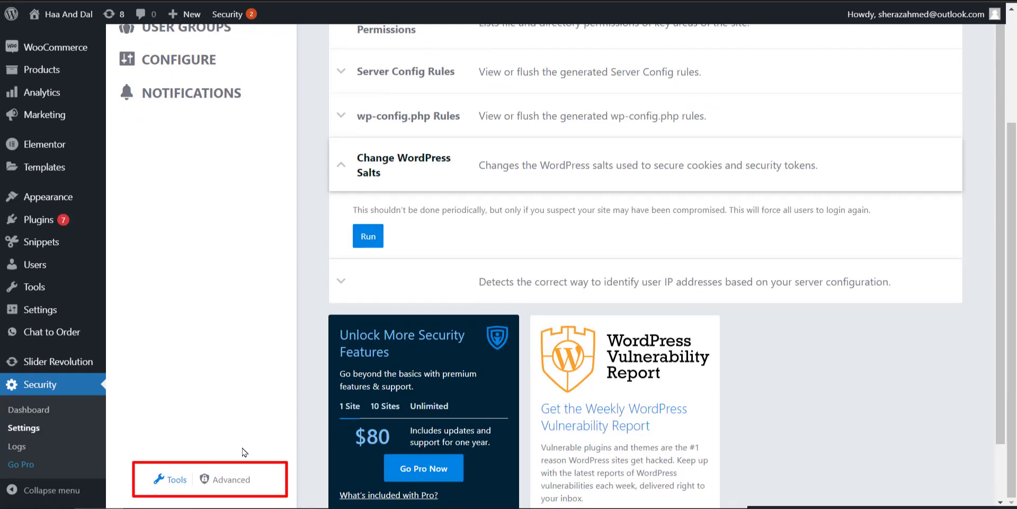
Step: Enable Protect System Files, Disable Directory Browsing and PHP blocking in uploads, plugins and themes, then save
left_click(231, 479)
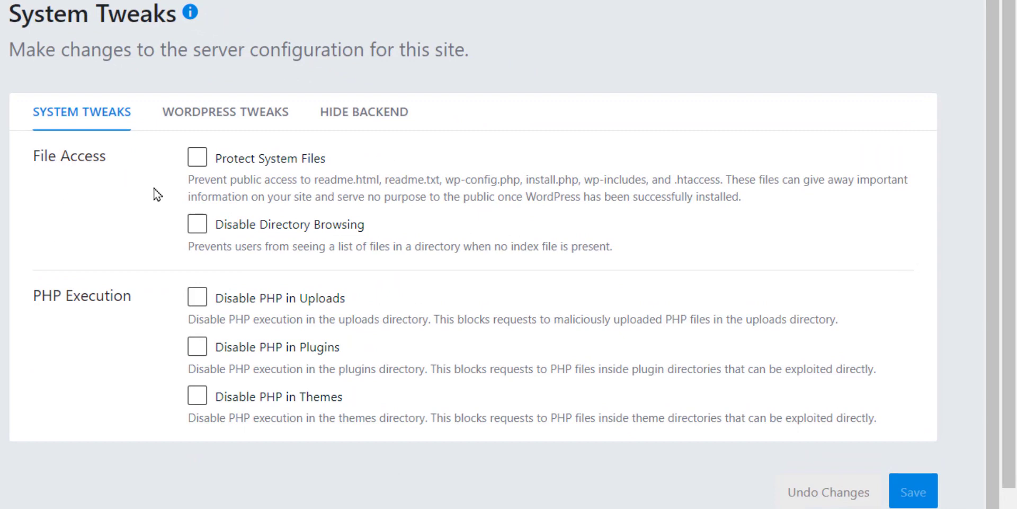
left_click(197, 158)
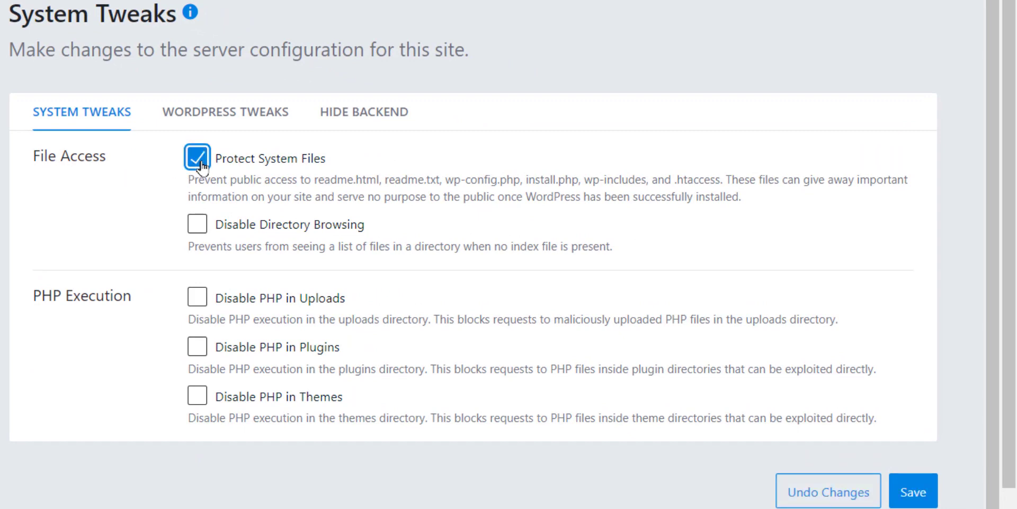
left_click(197, 224)
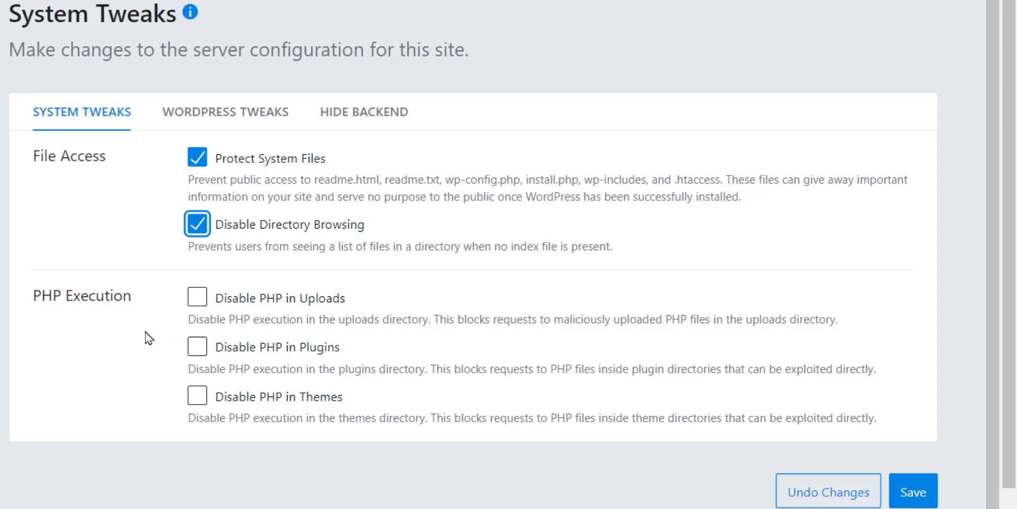
left_click(197, 299)
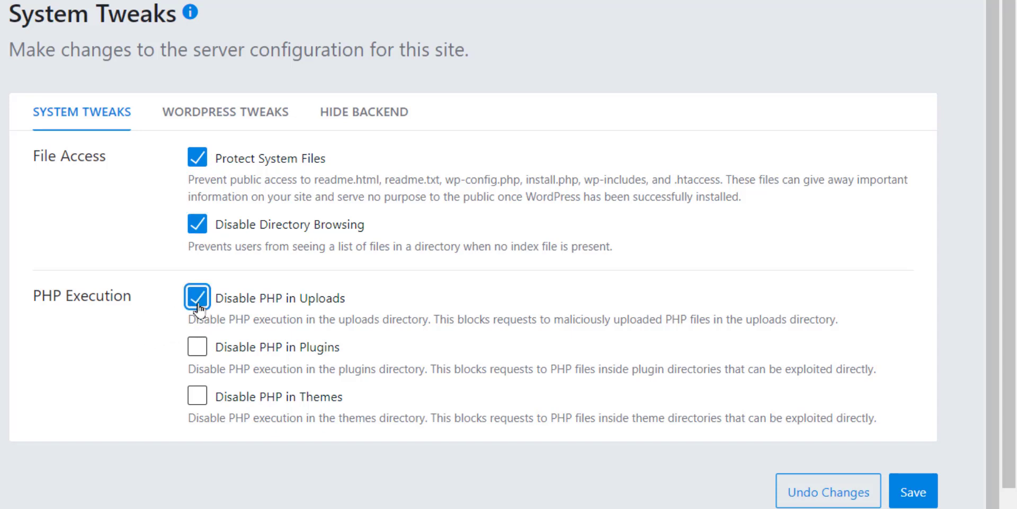
left_click(197, 347)
left_click(196, 394)
left_click(923, 498)
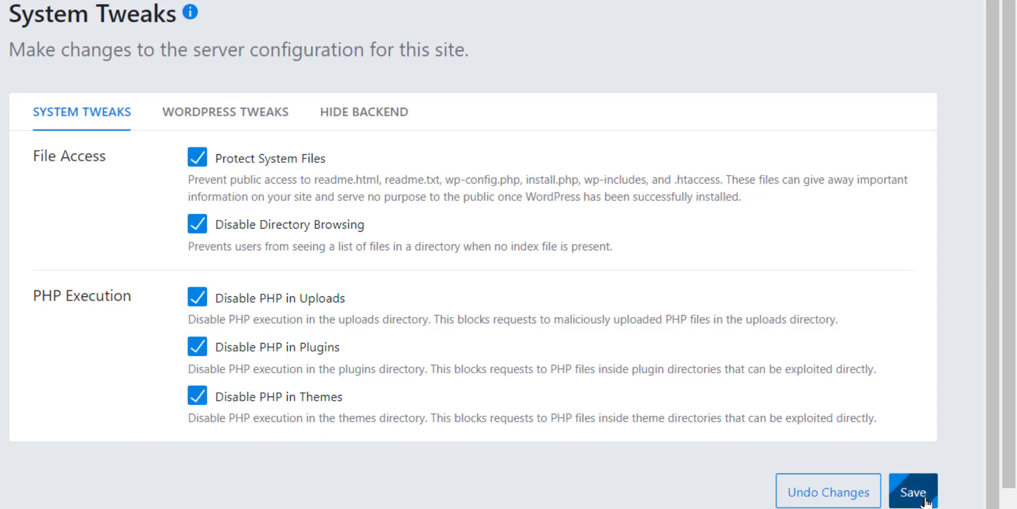
Step: Tick Disable File Editor on the WordPress Tweaks tab, reading its description and FTP note
left_click(251, 119)
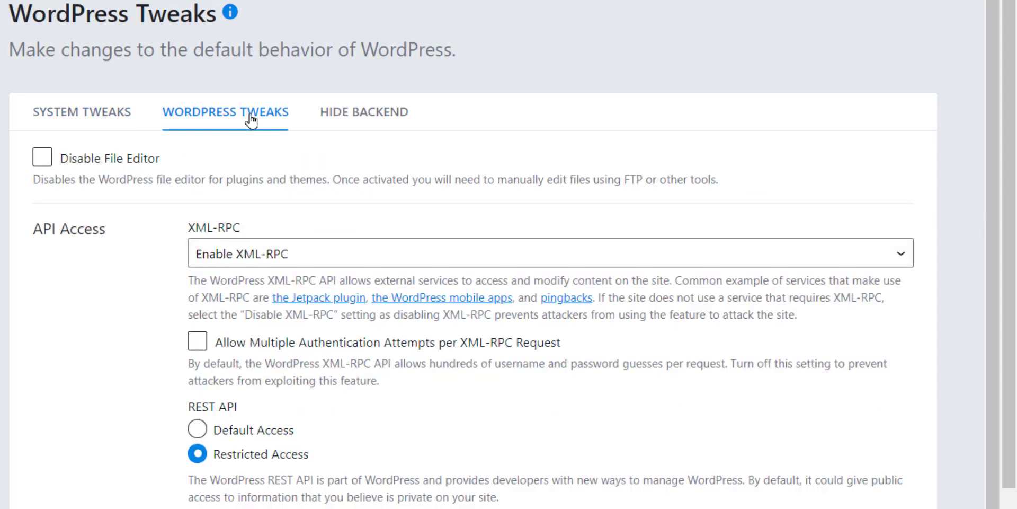
left_click(45, 162)
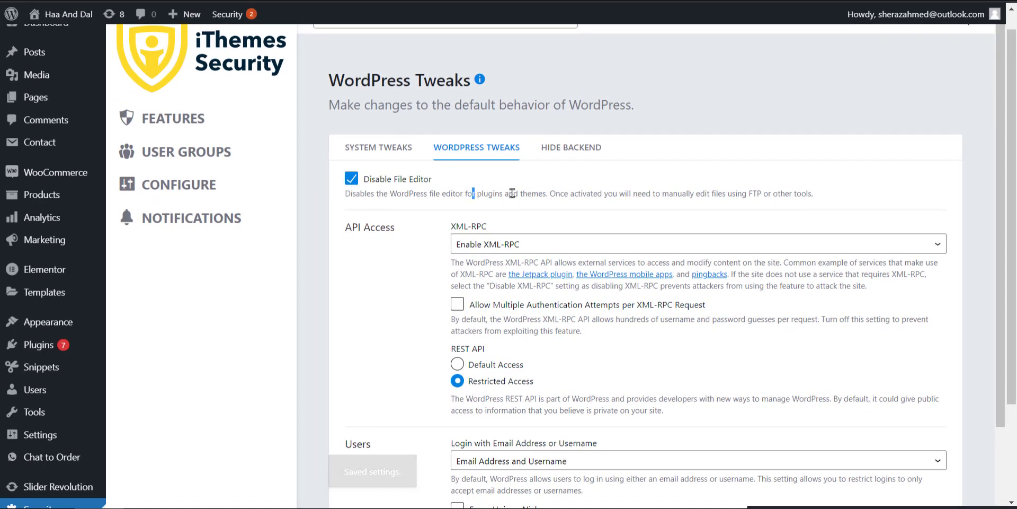
left_click_drag(300, 184, 471, 183)
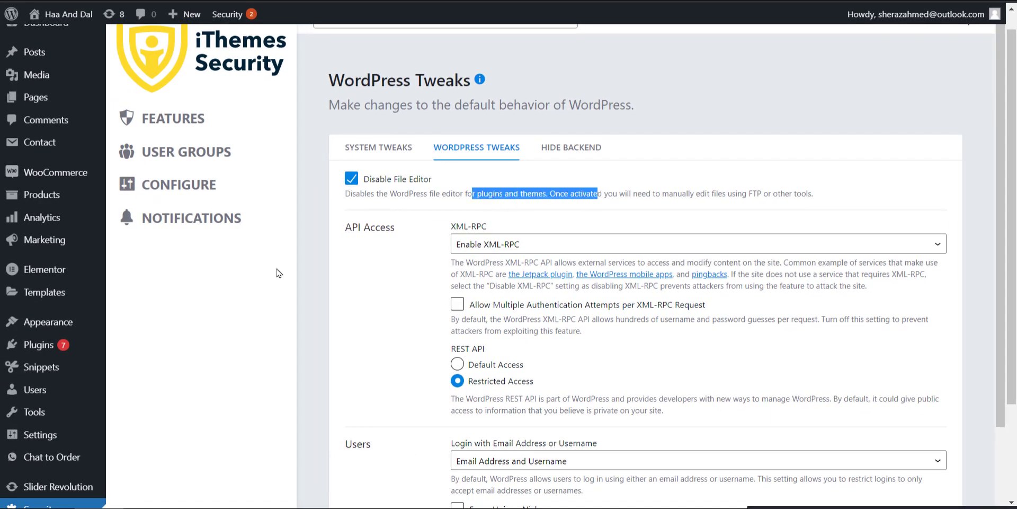
mouse_move(192, 345)
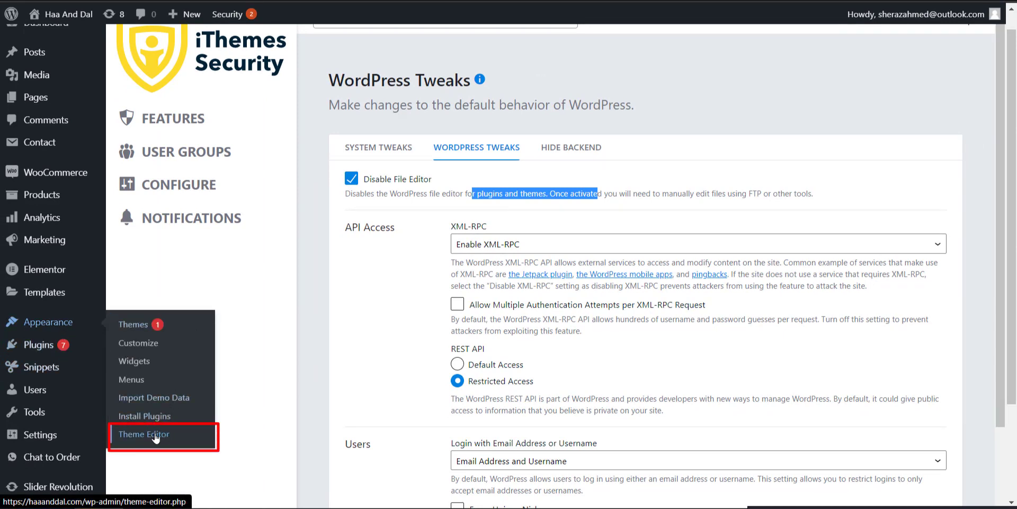
left_click(378, 280)
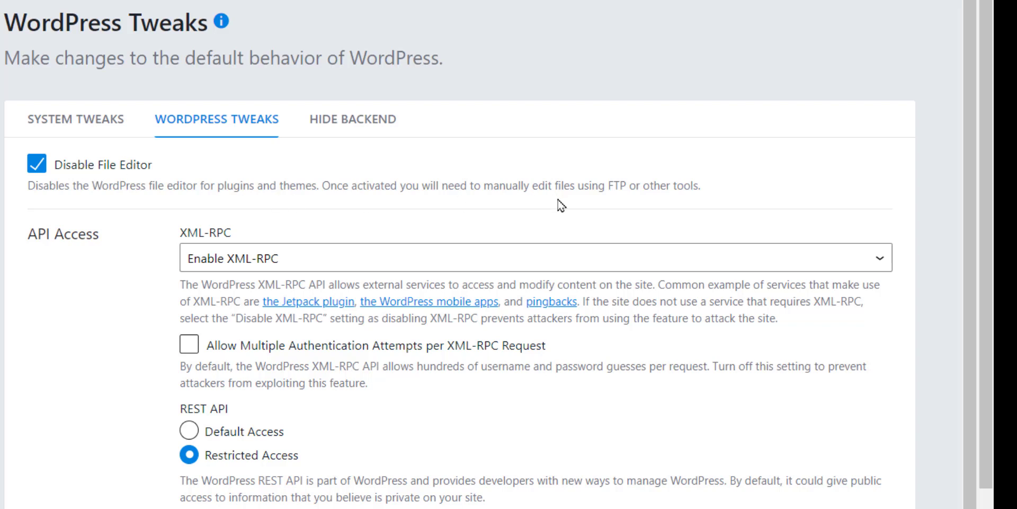
left_click_drag(606, 187, 744, 191)
left_click(789, 190)
Step: Set XML-RPC to Disable XML-RPC and save the WordPress Tweaks
left_click(264, 260)
left_click(295, 285)
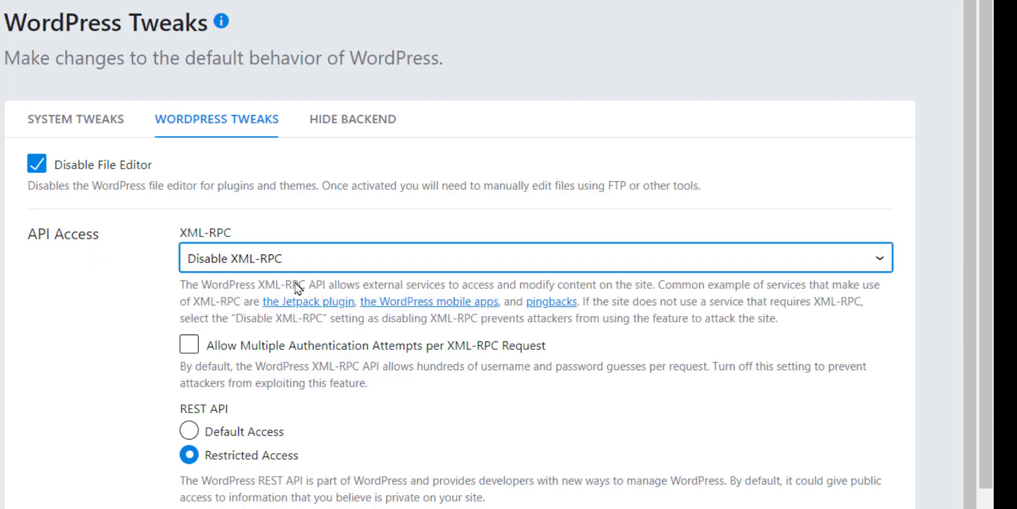
left_click(94, 318)
scroll(974, 206, "down", 4)
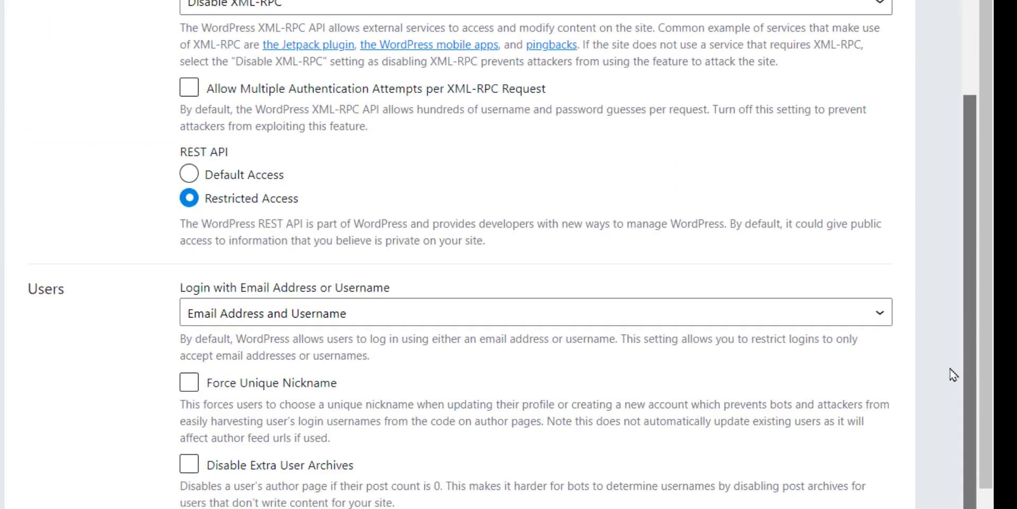
scroll(236, 229, "up", 1)
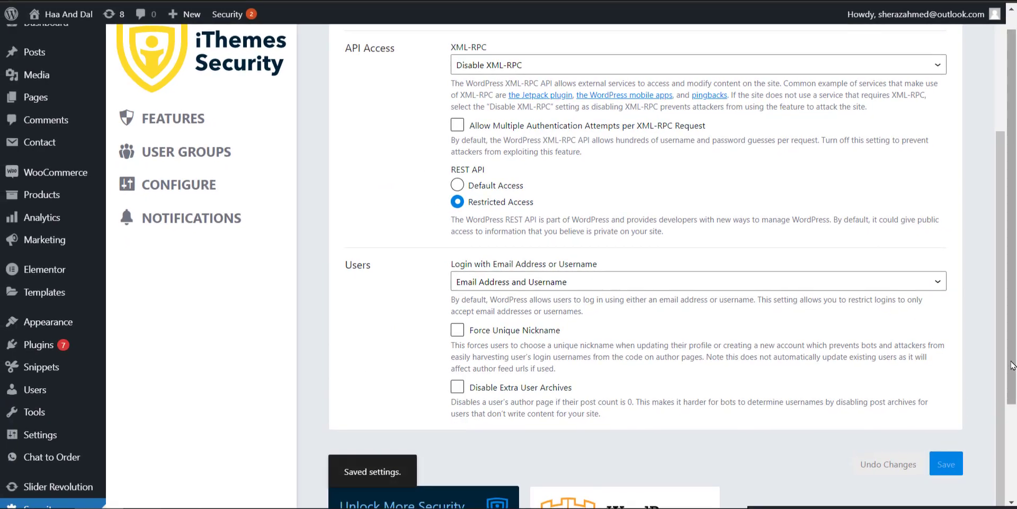
scroll(1012, 364, "up", 2)
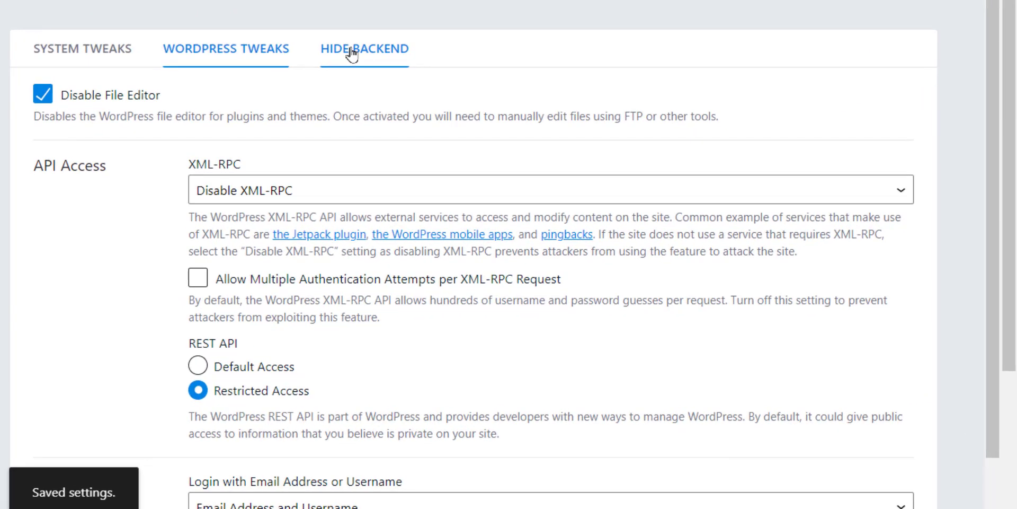
Step: Enable Hide Backend with the login slug storelogin and save it
left_click(352, 53)
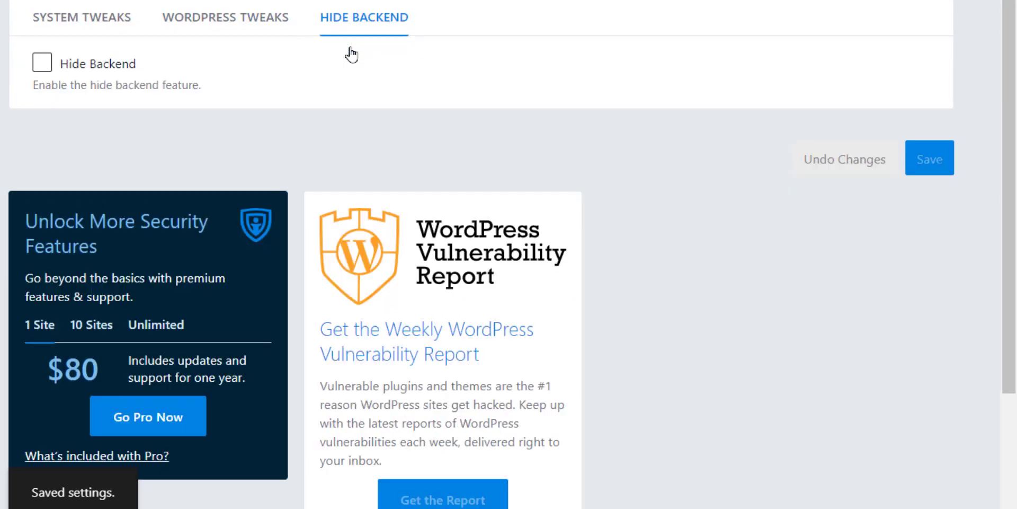
left_click(42, 63)
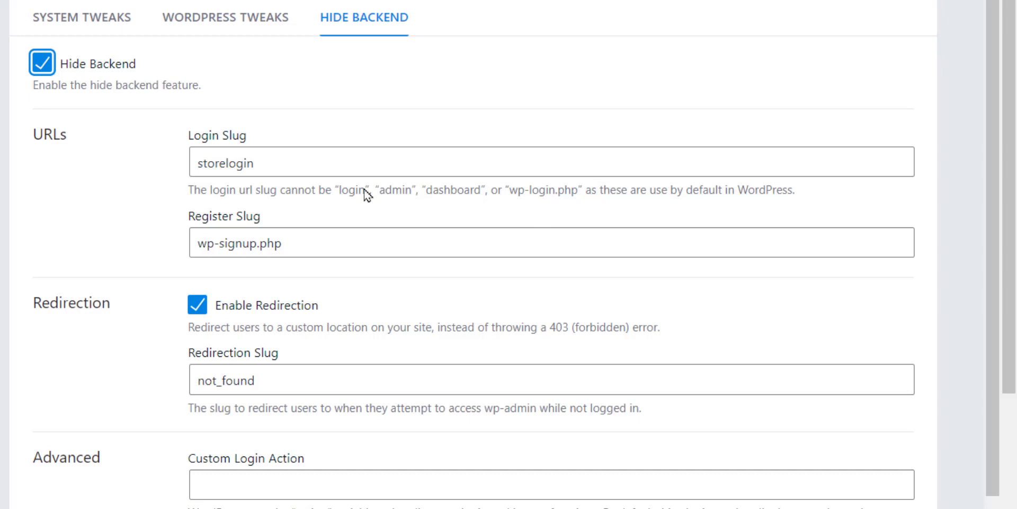
left_click_drag(297, 164, 191, 163)
left_click_drag(295, 154, 157, 185)
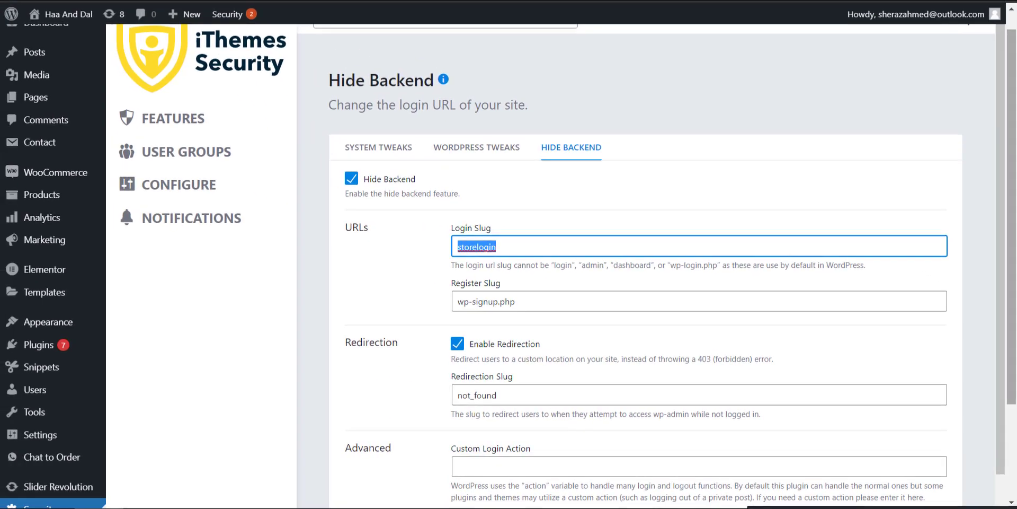
scroll(636, 317, "down", 3)
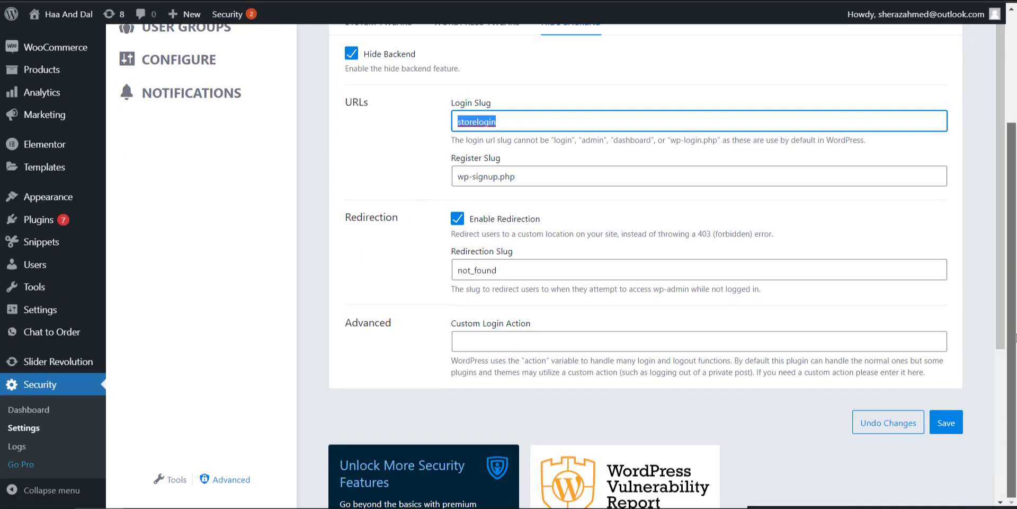
left_click(934, 429)
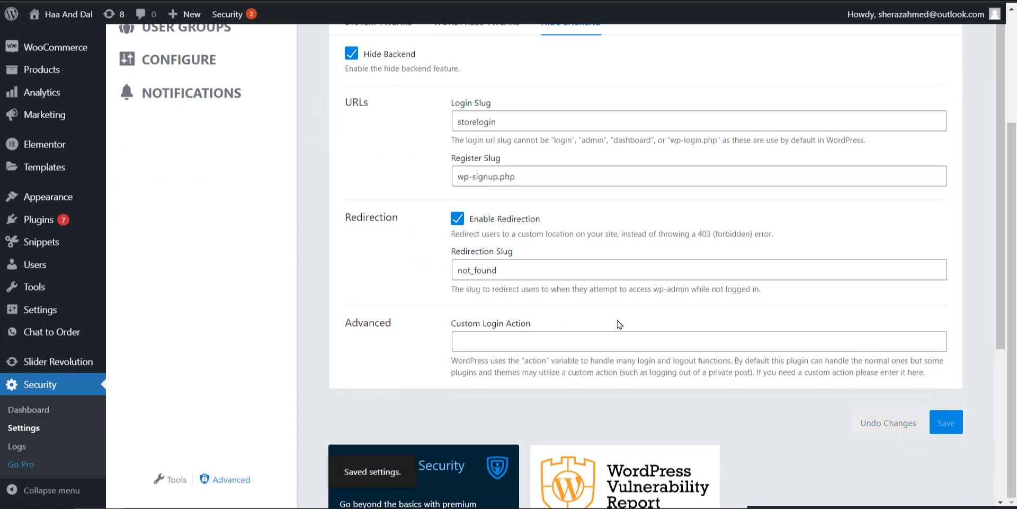
Step: Run the Change WordPress Salts tool from the Tools page
left_click(171, 479)
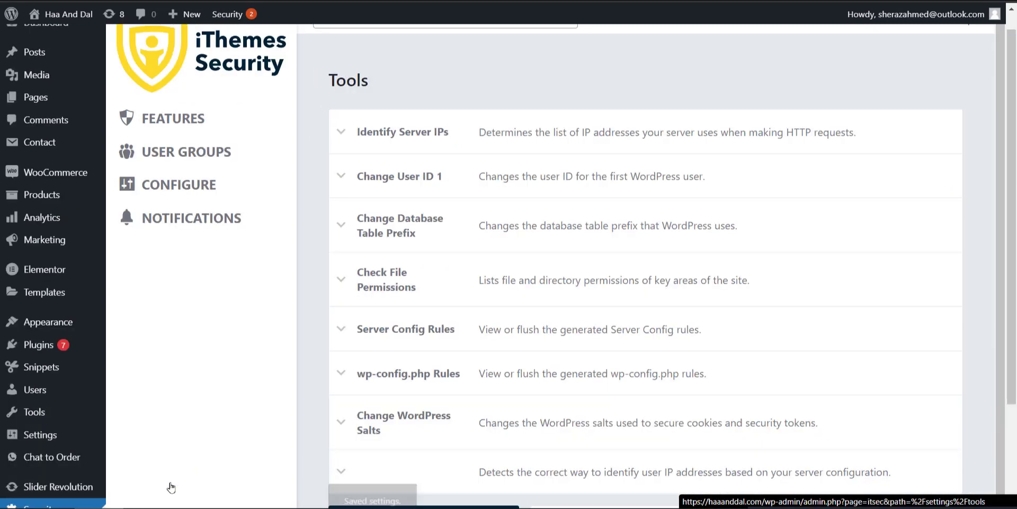
scroll(714, 343, "down", 2)
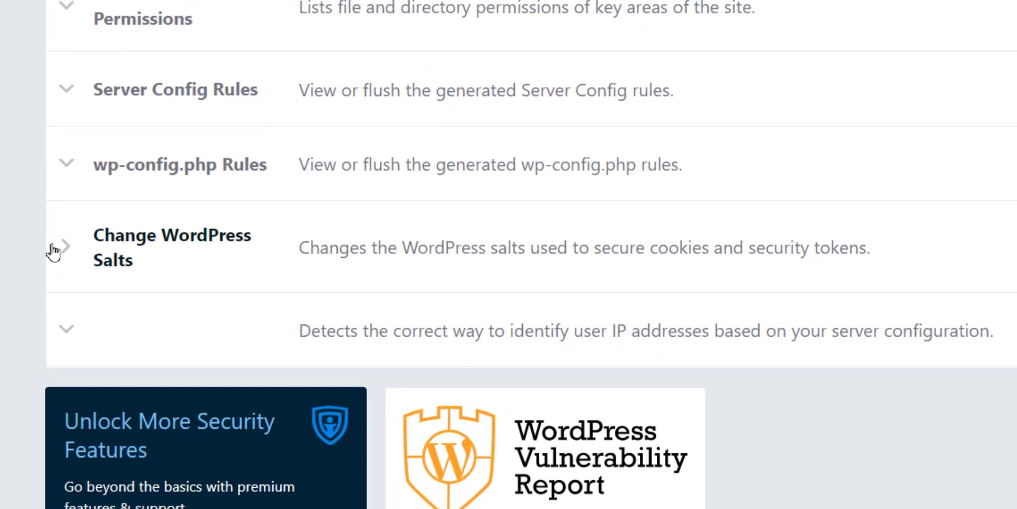
left_click(344, 342)
left_click(110, 365)
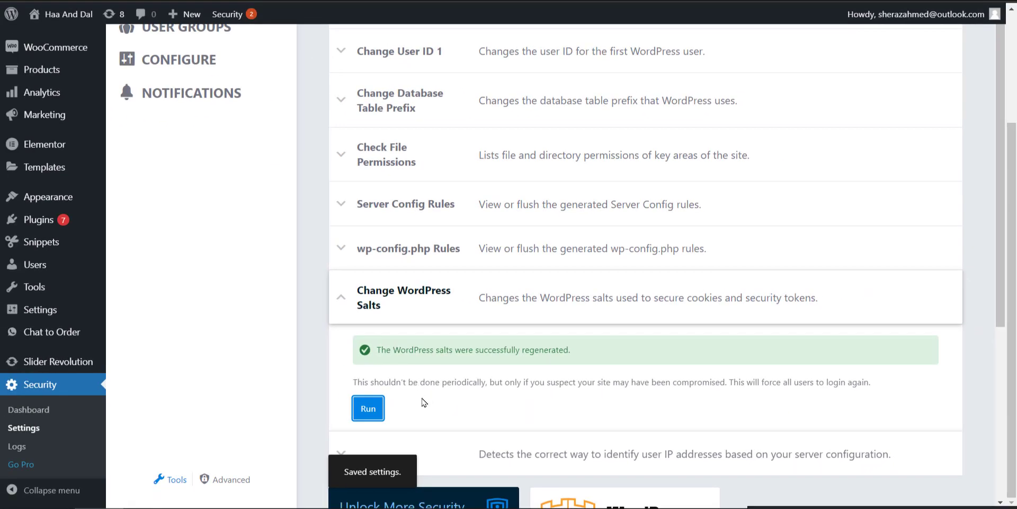
left_click(32, 415)
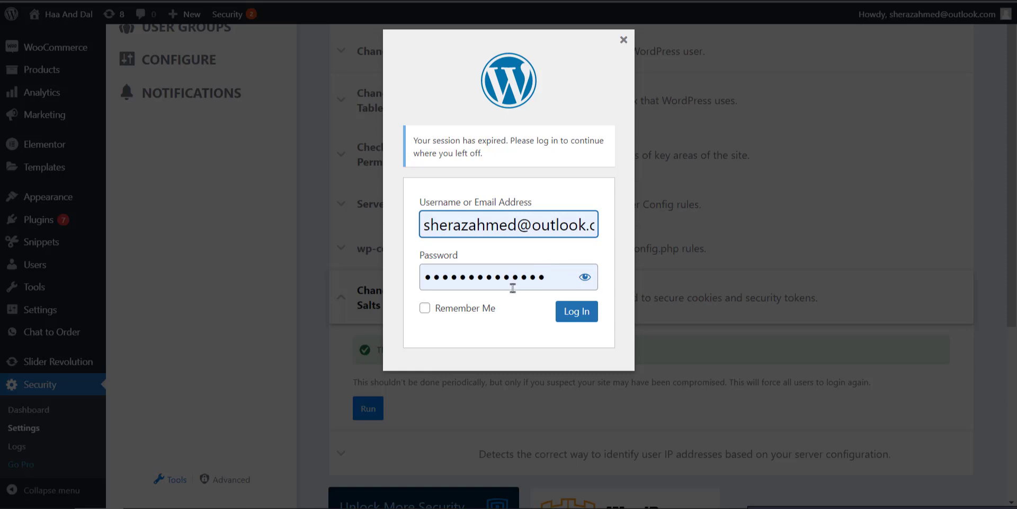
Step: Log back in with Remember Me ticked in the session-expired dialog
left_click(475, 314)
left_click(575, 313)
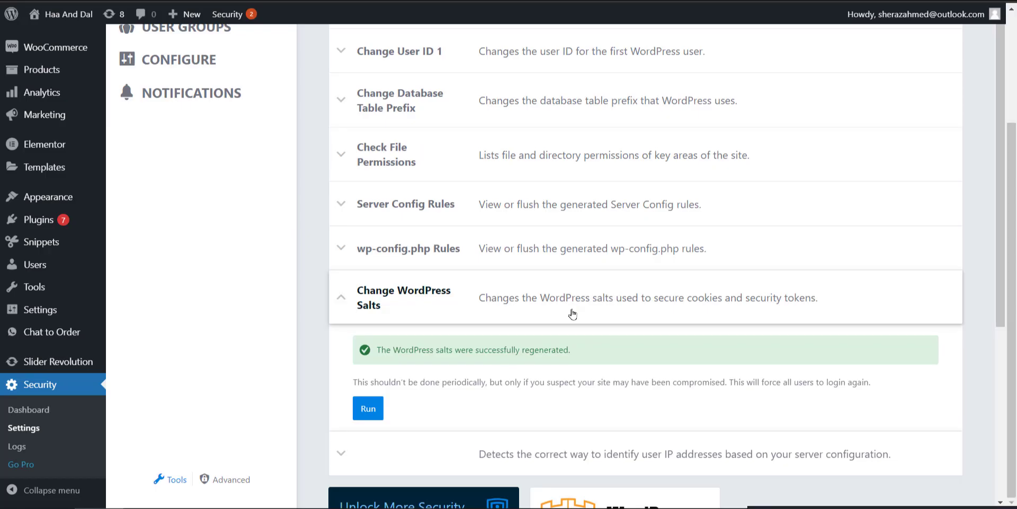
scroll(991, 272, "up", 3)
scroll(985, 244, "down", 3)
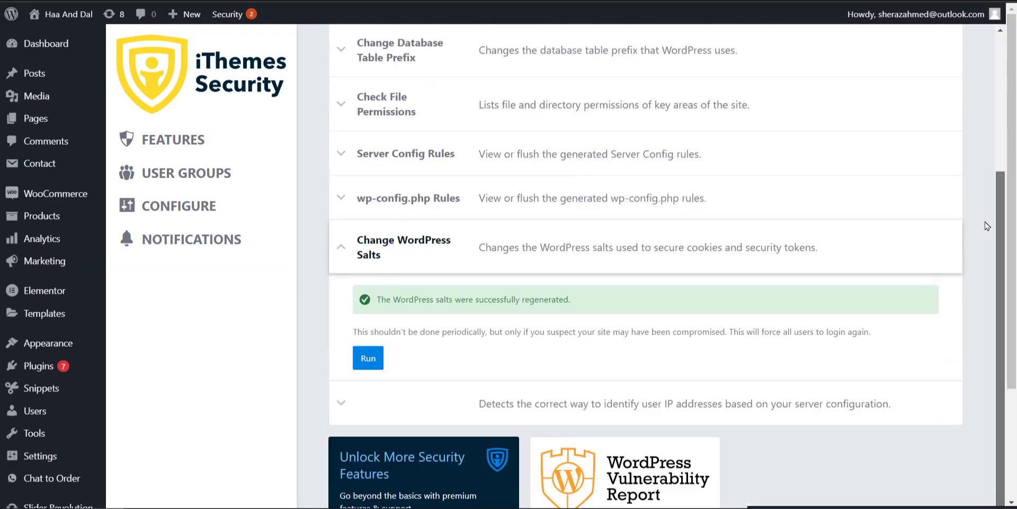
scroll(994, 121, "down", 3)
scroll(995, 121, "up", 3)
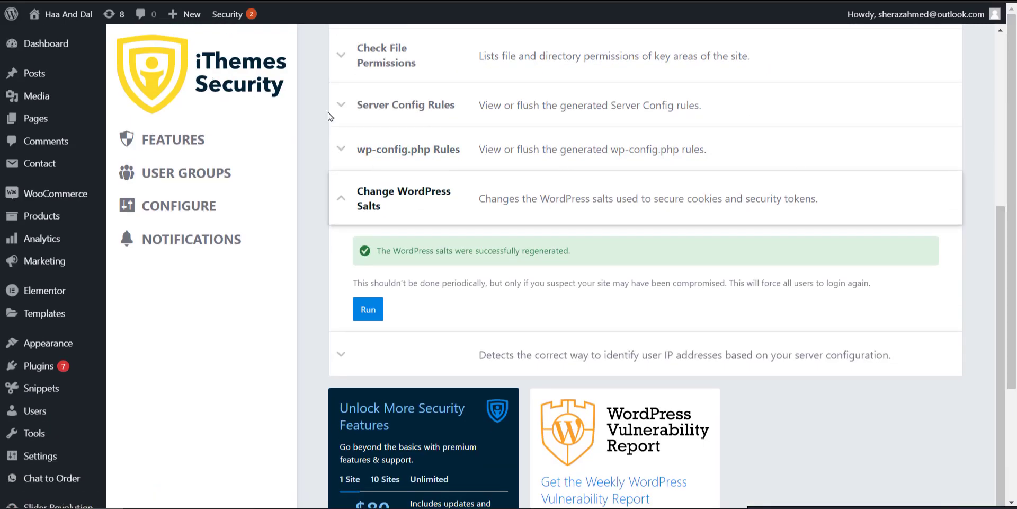
scroll(988, 169, "down", 3)
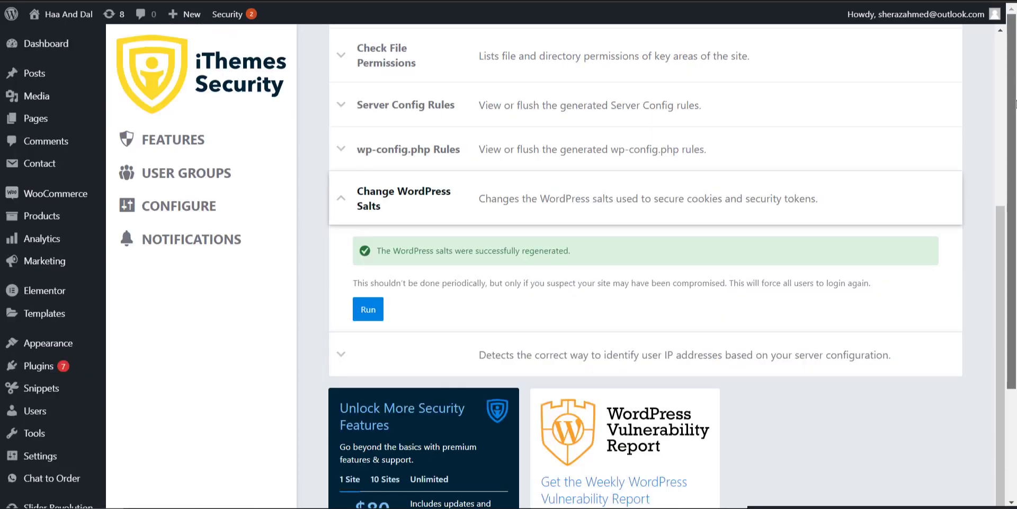